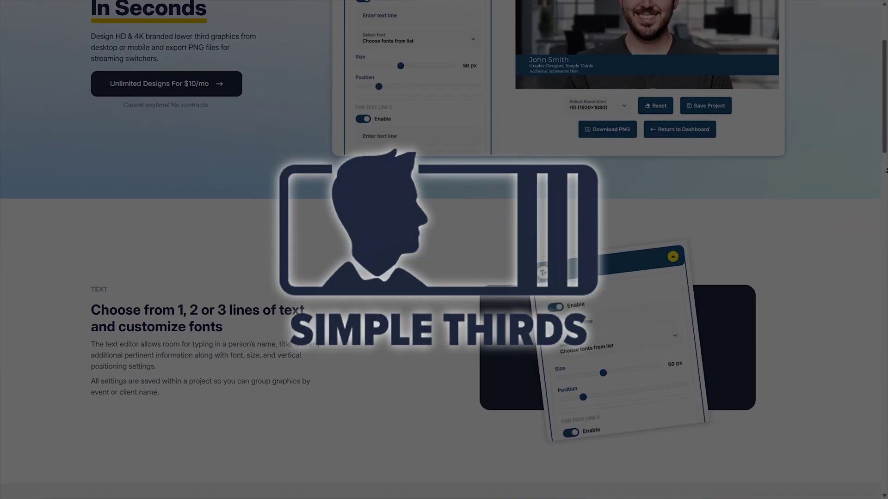
scroll(444, 250, "down", 4)
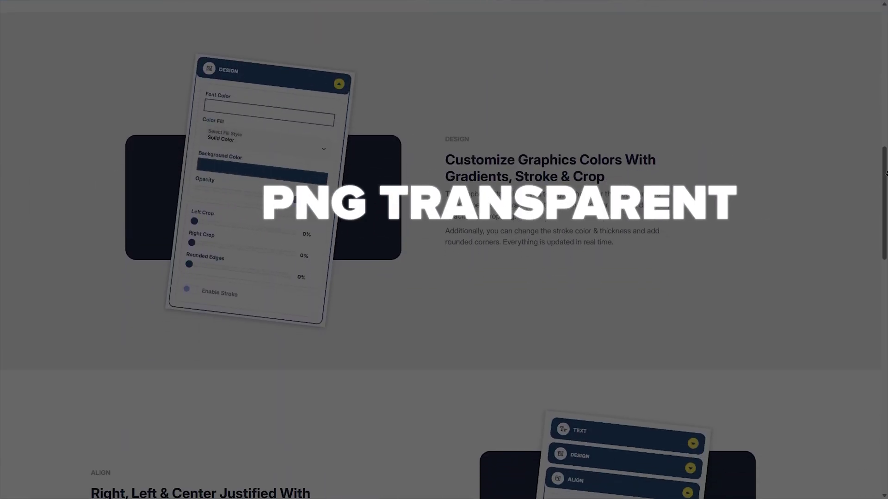
Create and open a new project named after the user, then start a new lower-third graphic in it
scroll(885, 173, "down", 4)
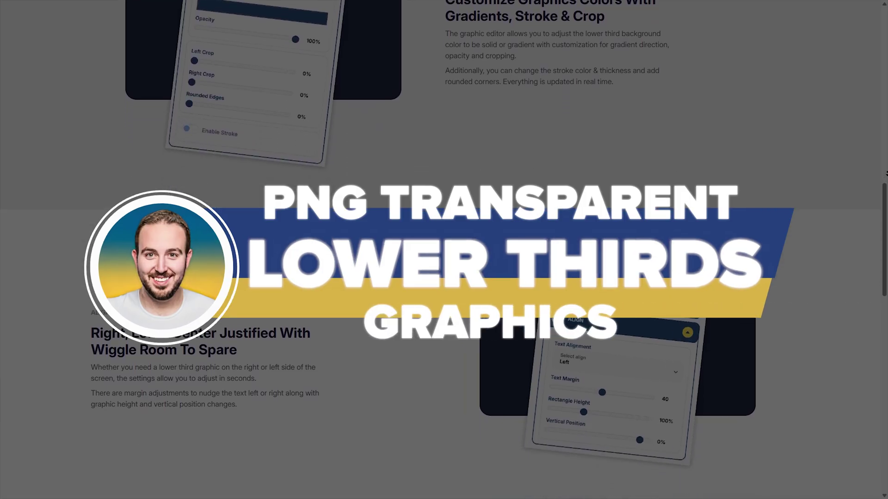
scroll(886, 174, "down", 4)
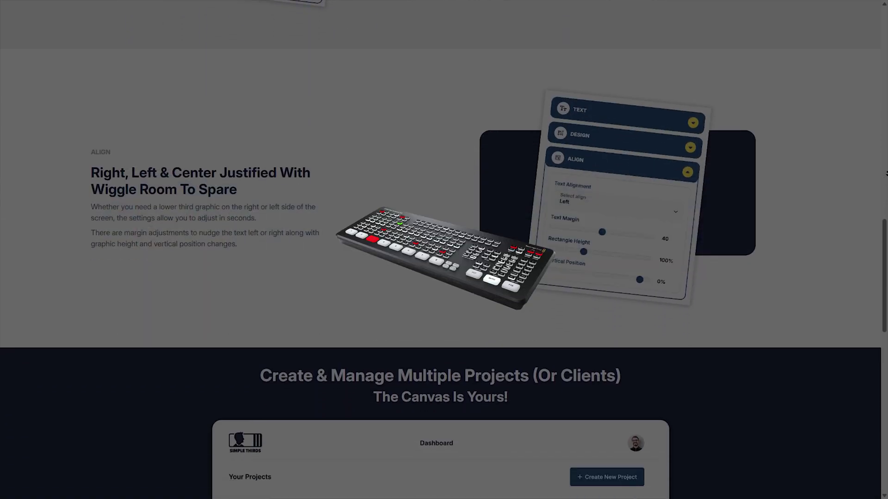
scroll(886, 173, "down", 4)
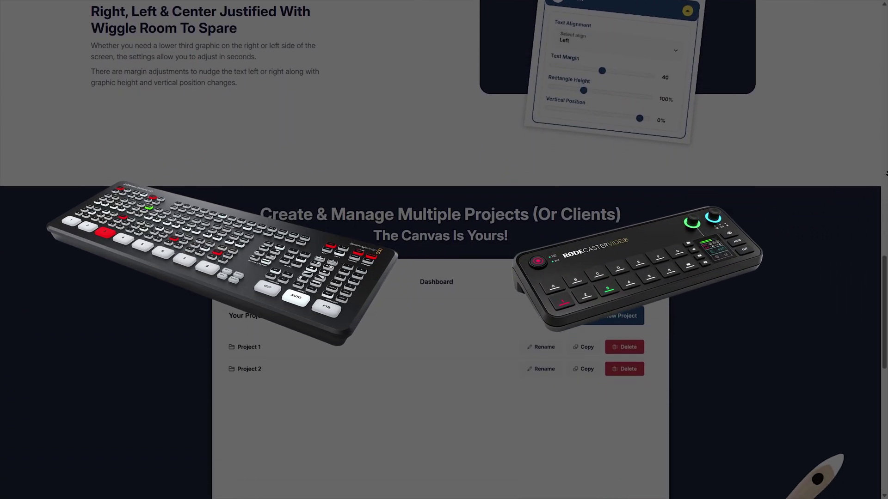
scroll(886, 174, "down", 4)
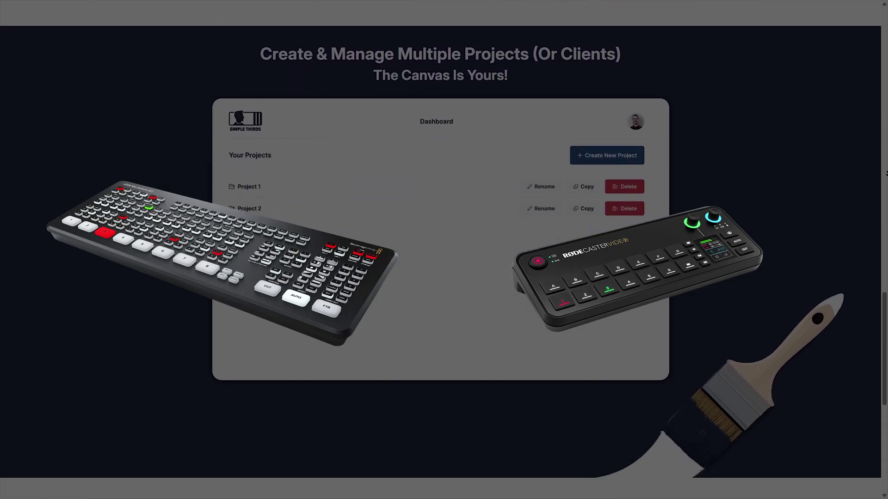
scroll(885, 173, "down", 4)
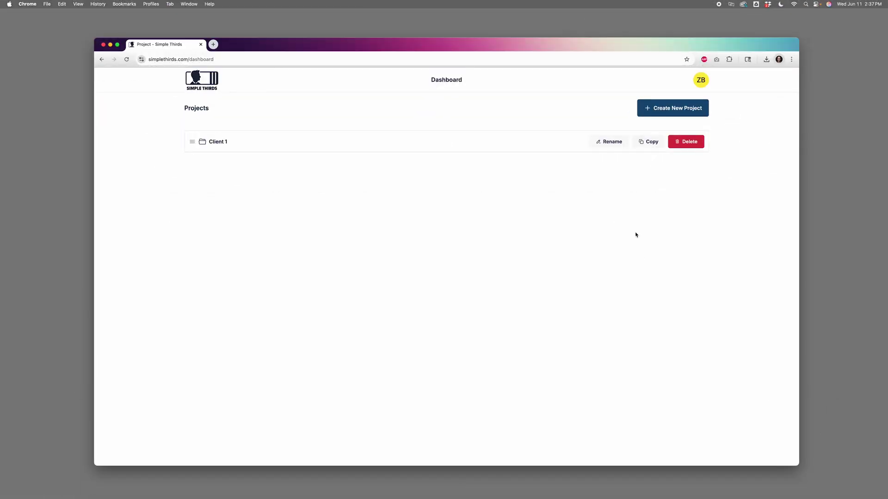
left_click(672, 111)
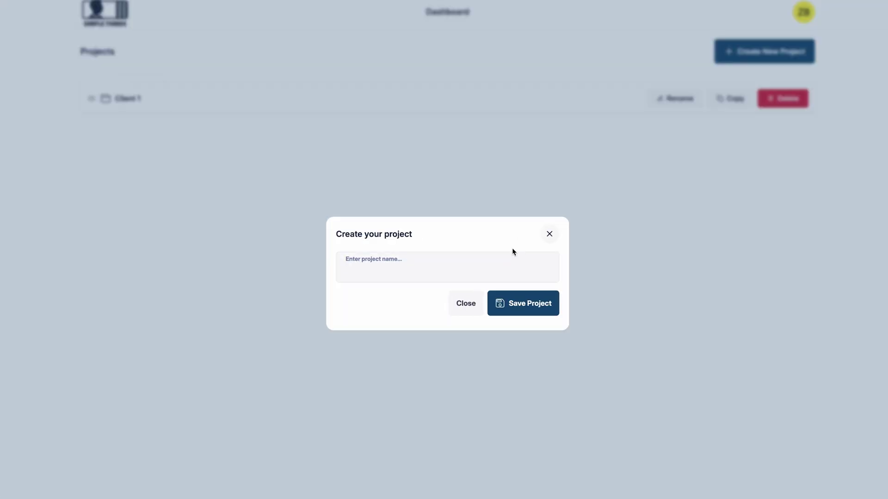
type("Zephan's New Project")
left_click(529, 303)
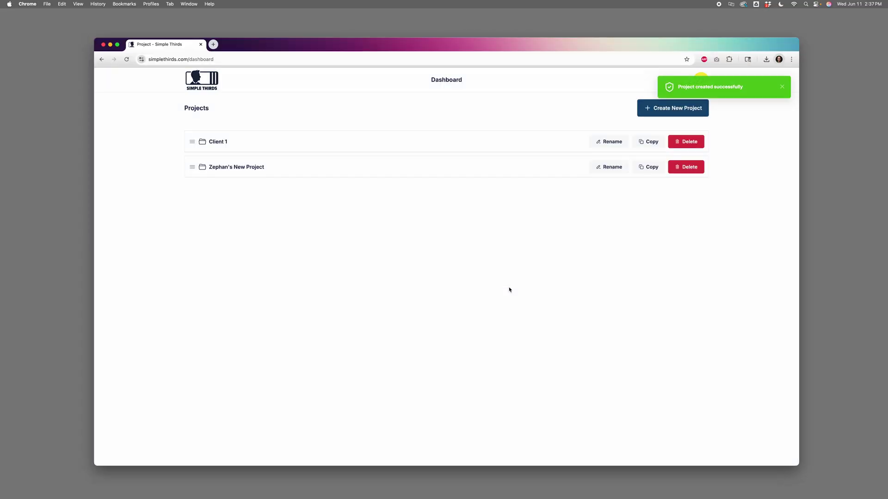
left_click(230, 168)
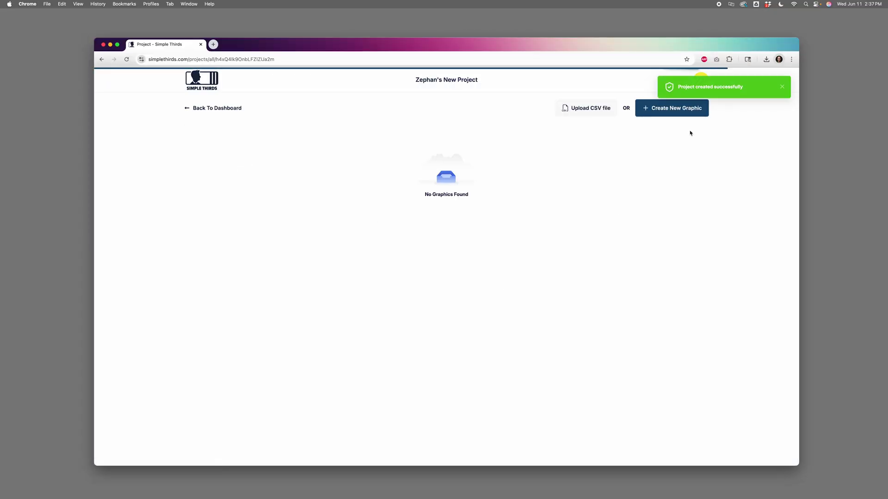
left_click(678, 111)
type("Zephan's")
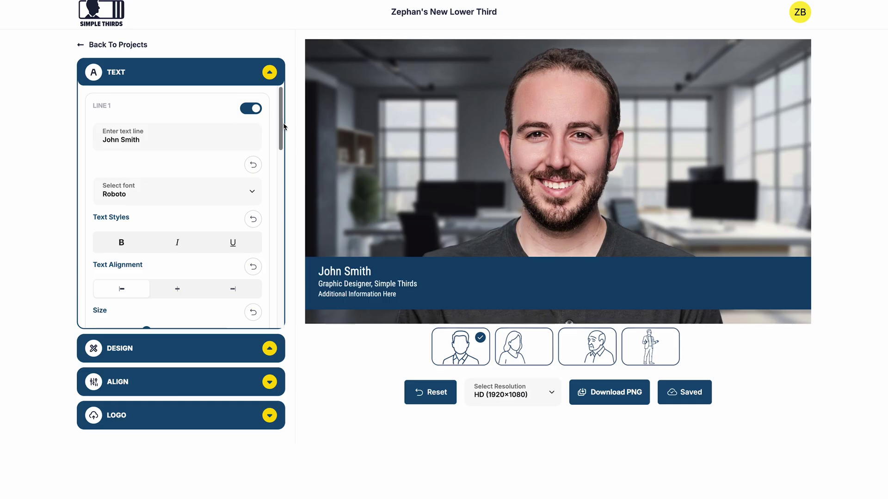
Try bold, italic and underline on the name line, leaving all three off
mouse_move(281, 123)
left_mouse_down()
mouse_move(271, 155)
mouse_move(278, 120)
left_mouse_up()
left_click(133, 246)
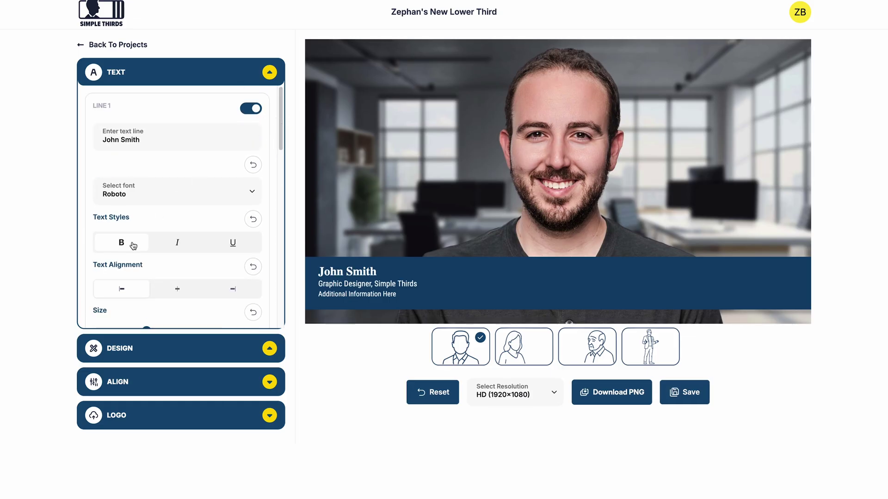
left_click(132, 246)
left_click(185, 244)
left_click(184, 244)
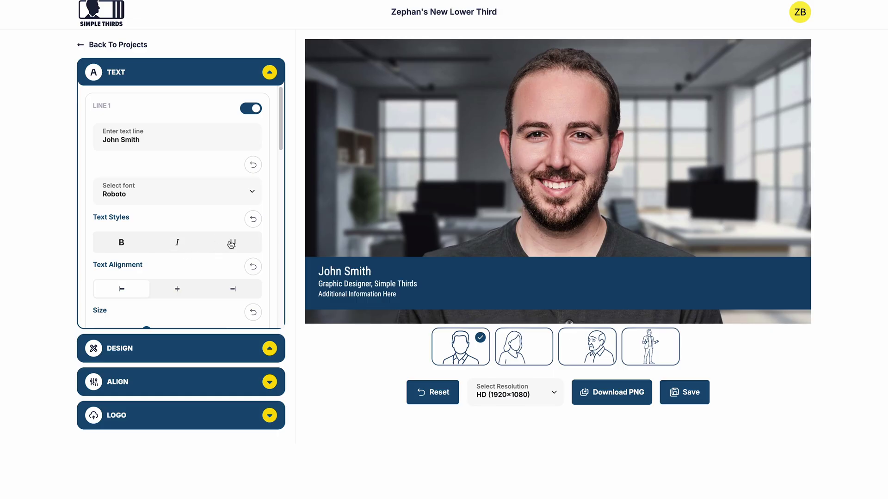
left_click(233, 243)
left_click(233, 243)
Switch the name line's font from Roboto to Ubuntu and close the text settings
left_click(216, 193)
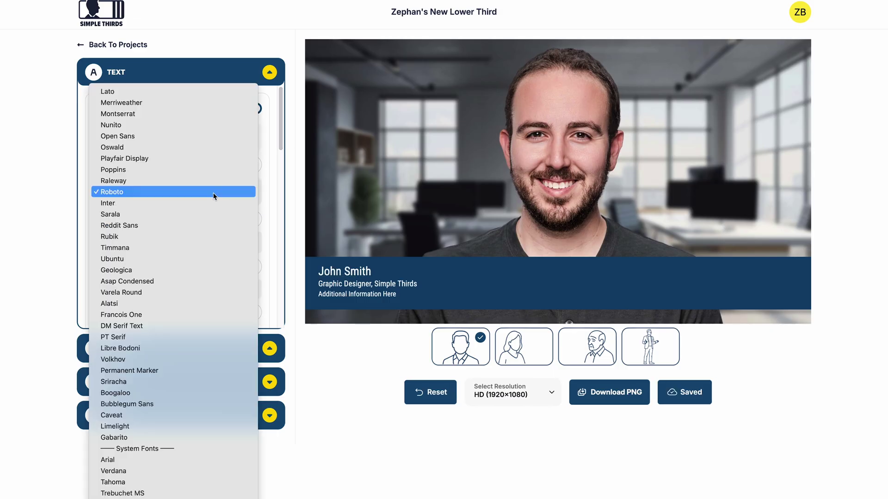
left_click(192, 258)
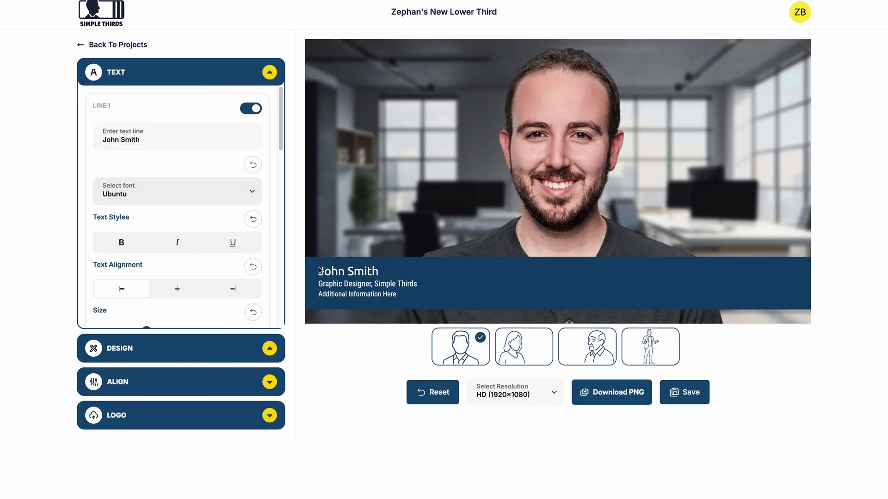
left_click_drag(283, 140, 281, 119)
left_click(260, 76)
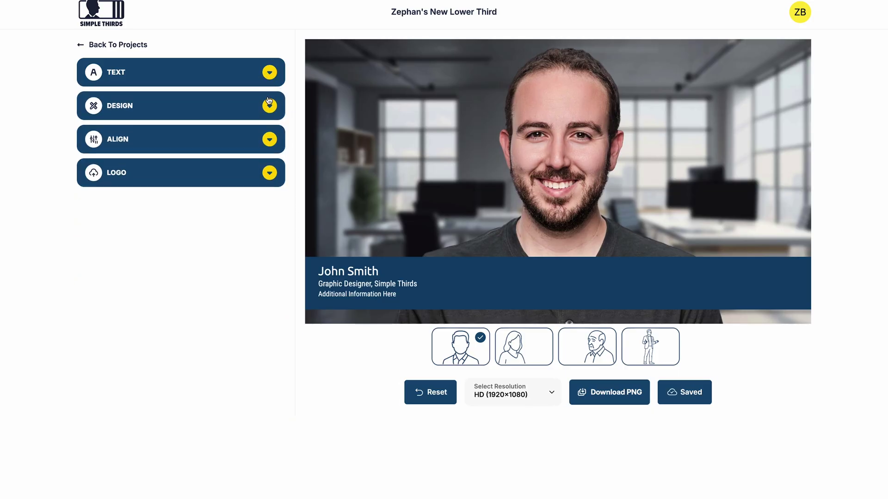
Set the lower third's font colour to pure yellow in the Design settings
left_click(269, 106)
left_click(143, 172)
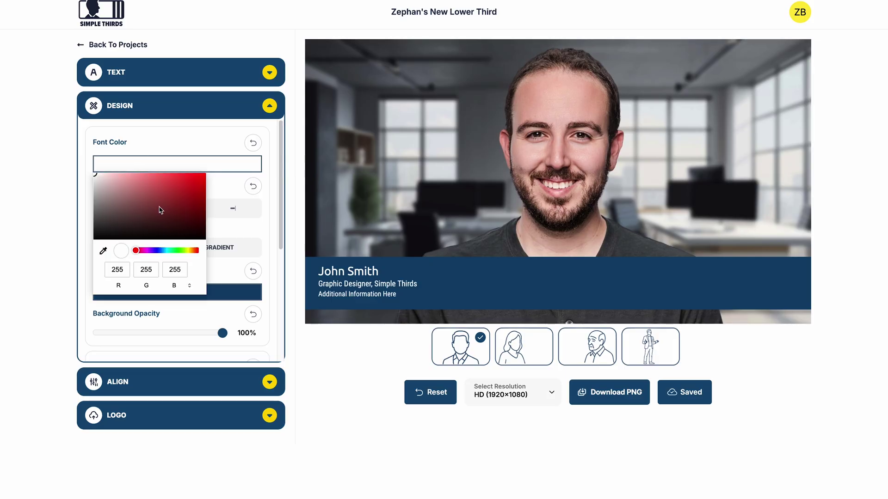
left_click(187, 250)
left_click_drag(194, 185, 211, 165)
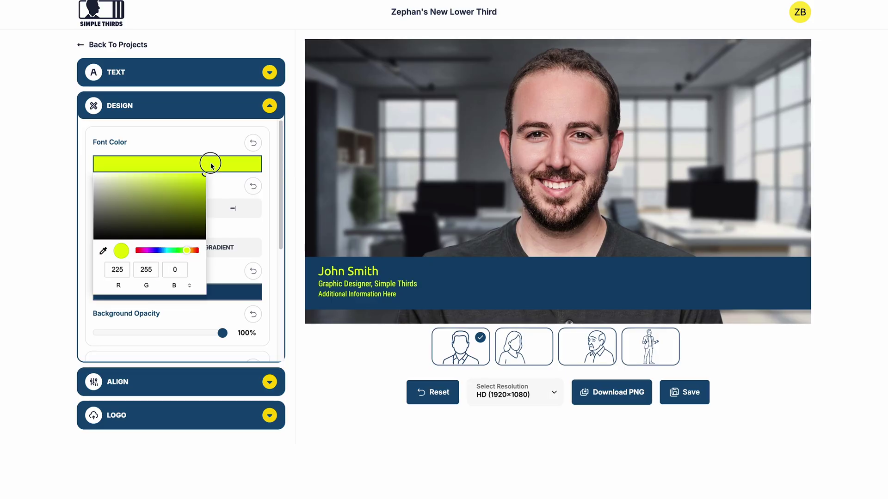
left_click_drag(196, 252, 187, 250)
left_click(265, 205)
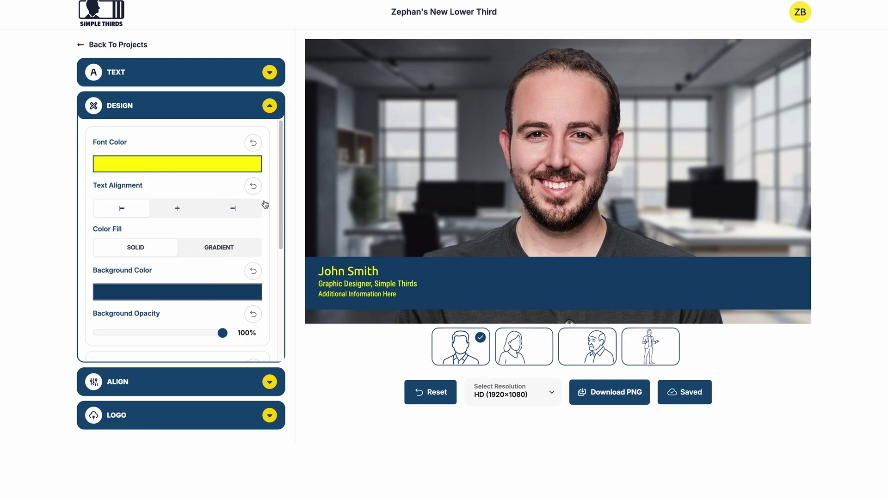
Give the bar a blue gradient fill and preview it over each background photo
left_click(221, 247)
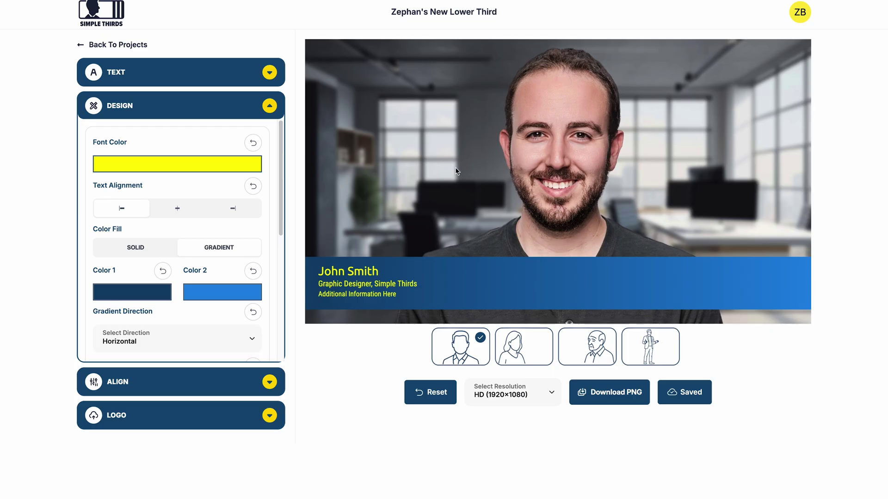
left_click(535, 362)
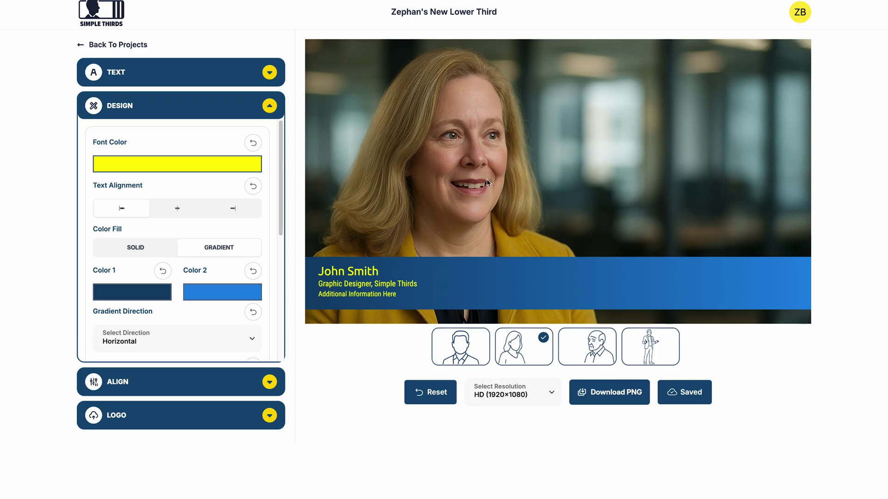
left_click(593, 353)
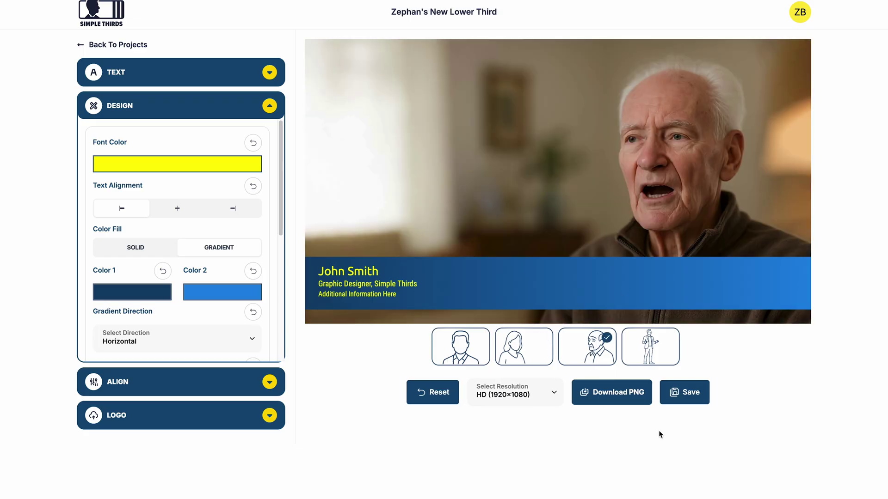
left_click(669, 347)
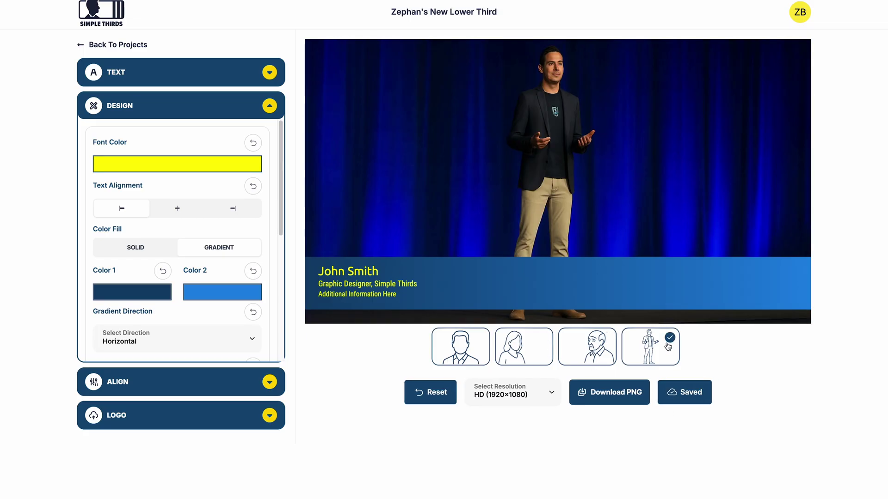
left_click(483, 355)
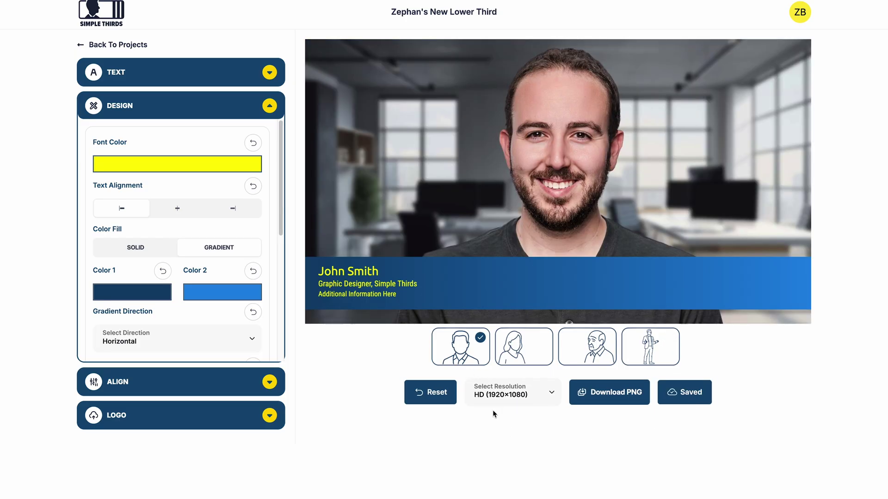
Upload demo.png from Downloads as the lower third's logo
left_click(275, 111)
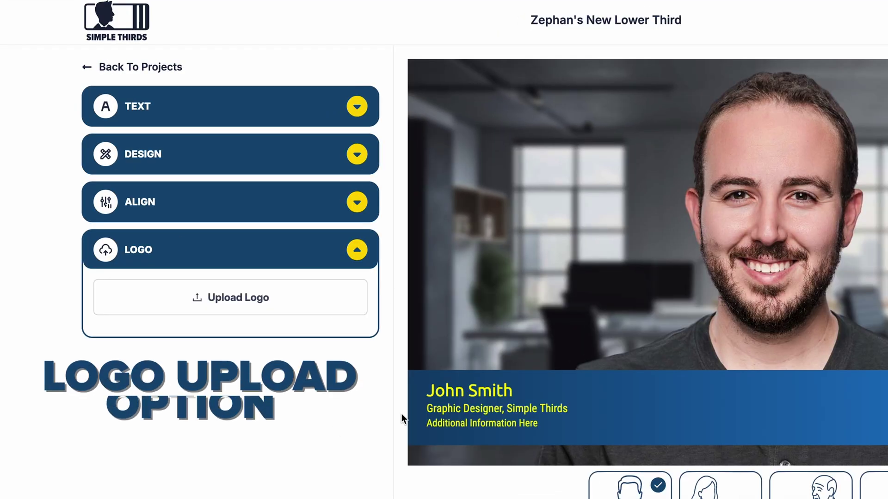
left_click(209, 309)
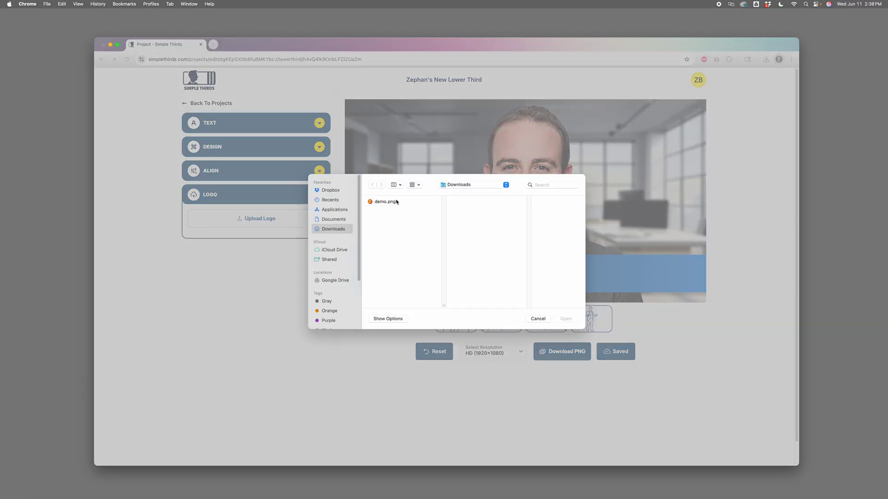
left_click(396, 202)
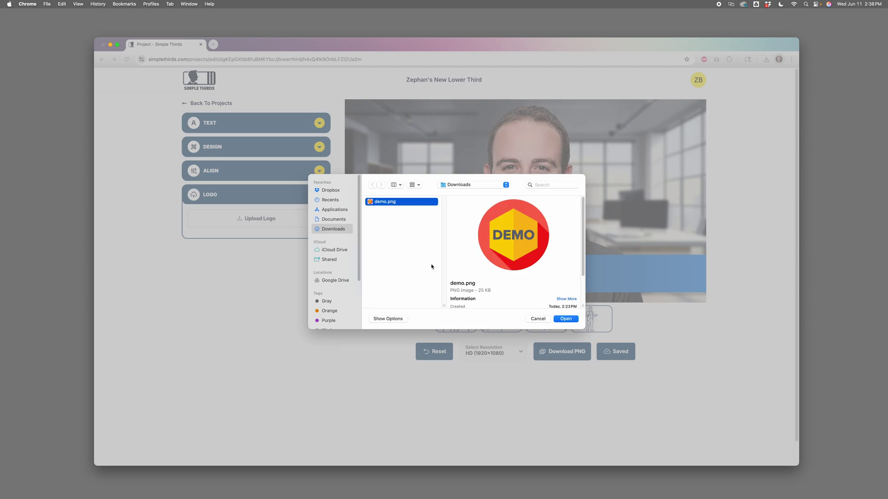
left_click(567, 319)
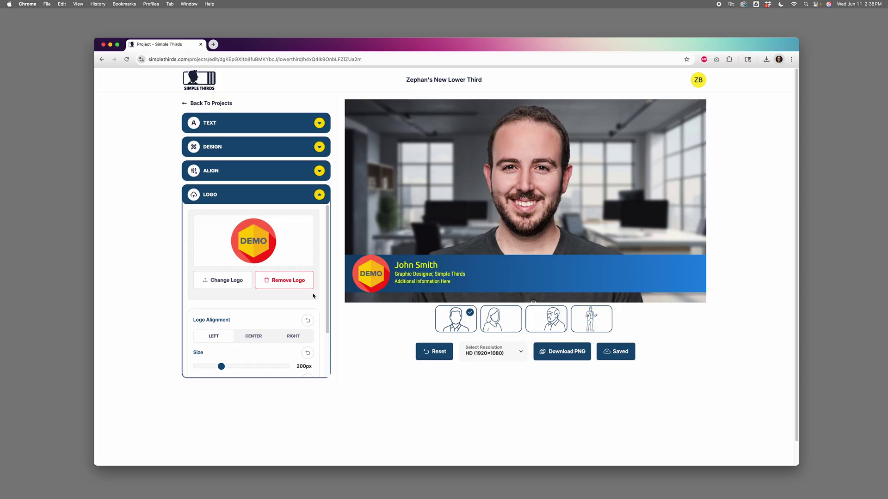
left_click_drag(326, 251, 325, 294)
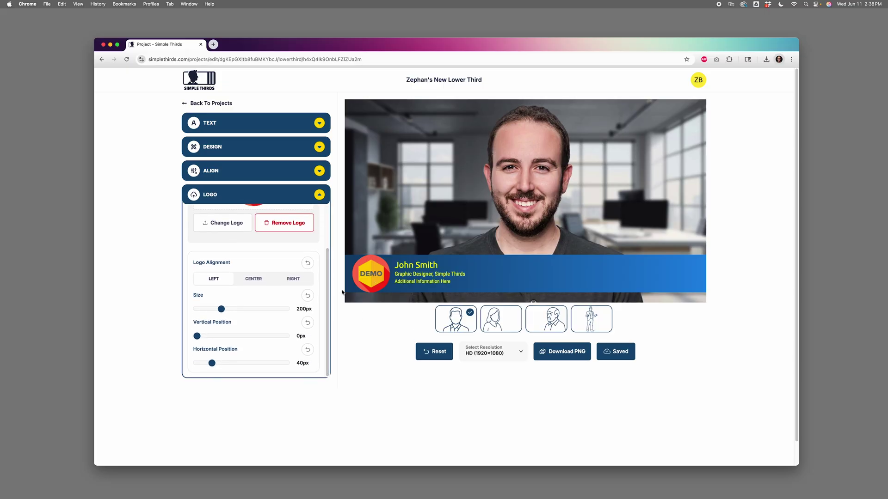
scroll(277, 258, "up", 3)
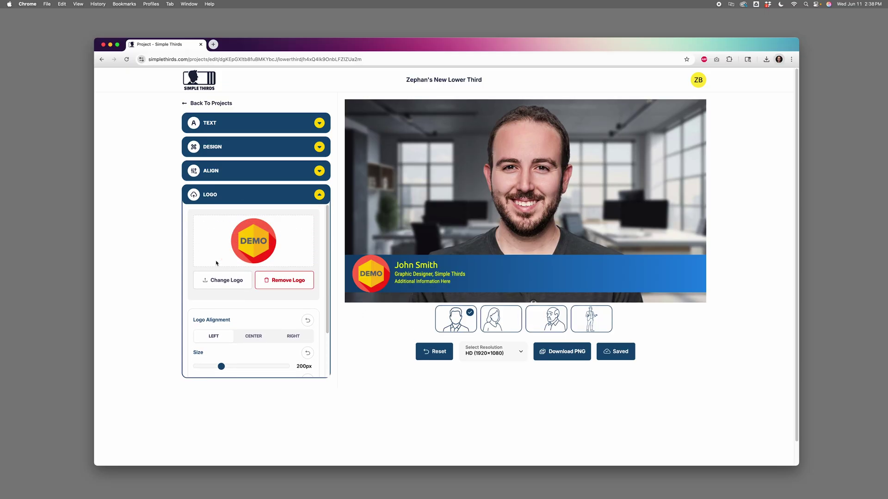
Try the logo at Center and Right alignment, return it to Left, and adjust its size
left_click_drag(327, 226, 333, 301)
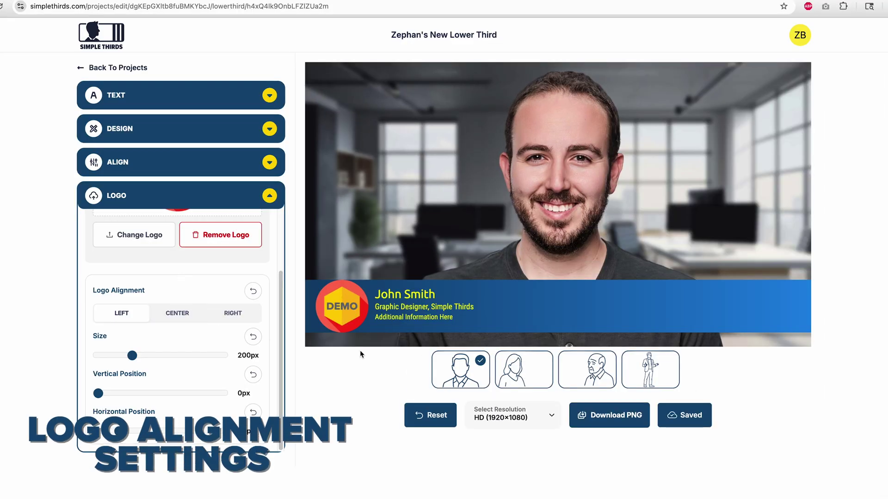
left_click(178, 314)
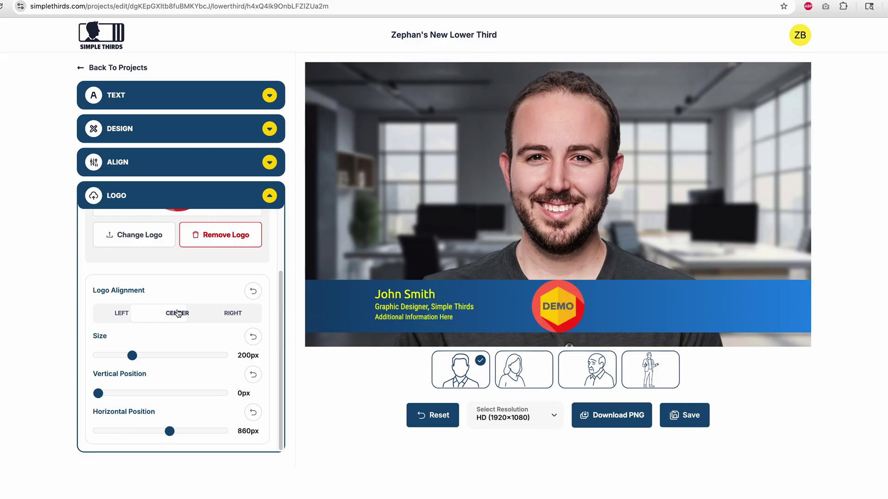
left_click(228, 313)
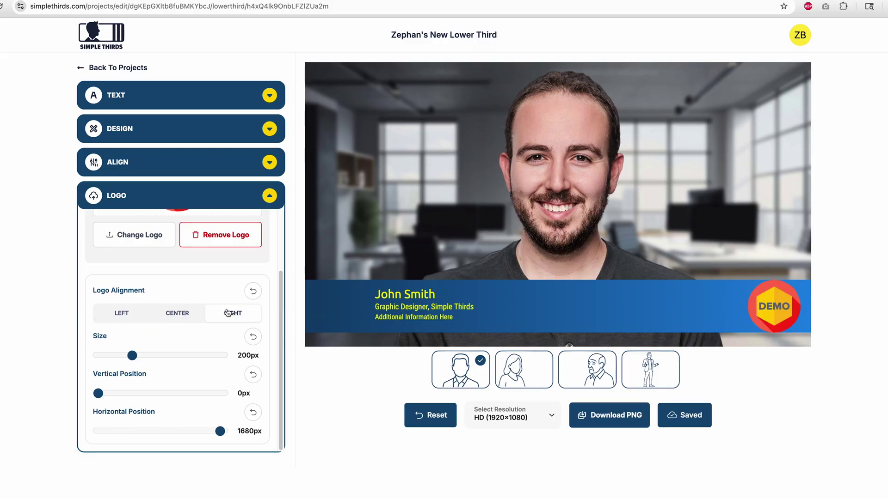
left_click(137, 318)
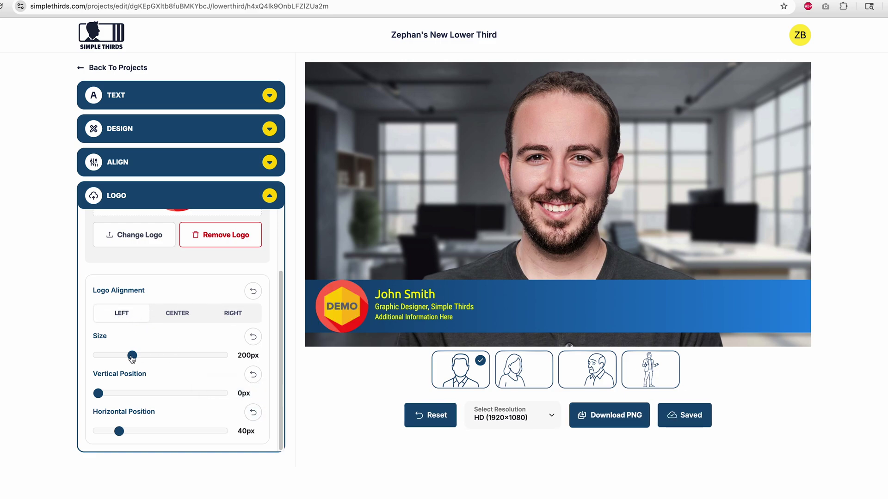
mouse_move(133, 356)
left_mouse_down()
mouse_move(167, 354)
mouse_move(150, 355)
left_mouse_up()
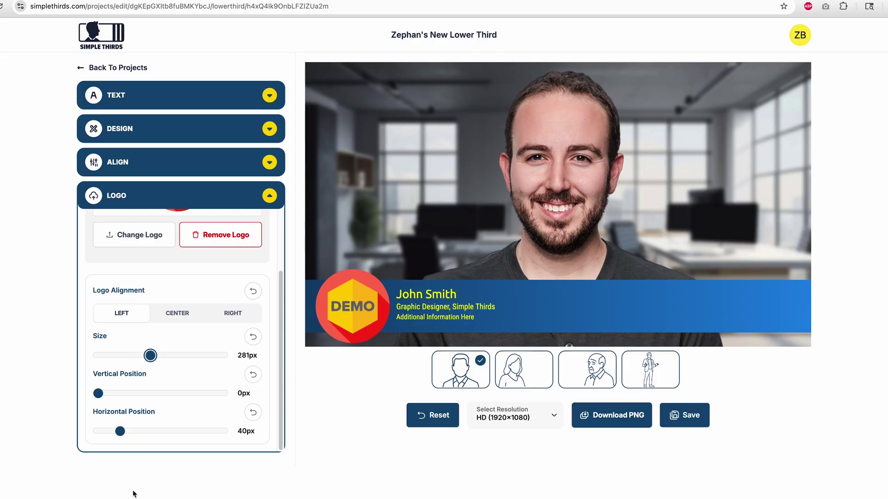
left_click_drag(150, 358, 119, 357)
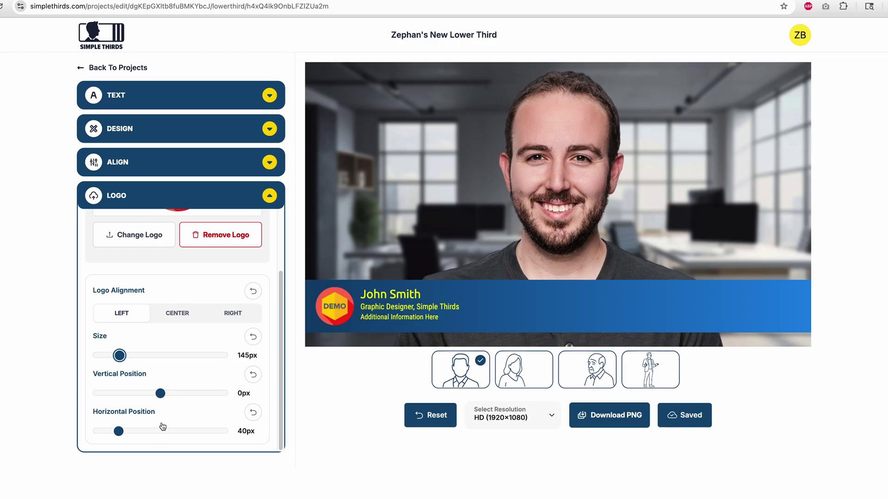
Nudge the logo to a -2px vertical and 37px horizontal position
mouse_move(163, 395)
left_mouse_down()
mouse_move(184, 396)
mouse_move(73, 401)
mouse_move(223, 391)
mouse_move(109, 406)
mouse_move(158, 405)
left_mouse_up()
mouse_move(119, 431)
left_mouse_down()
mouse_move(214, 414)
mouse_move(98, 428)
mouse_move(165, 411)
mouse_move(118, 416)
left_mouse_up()
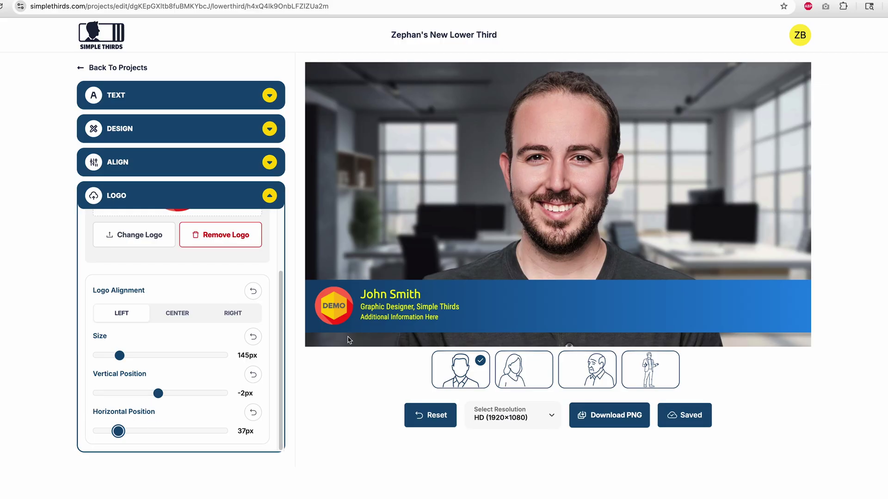
Download the graphic as an HD (1920x1080) PNG, open the file to check it, then quit Preview
left_click(538, 417)
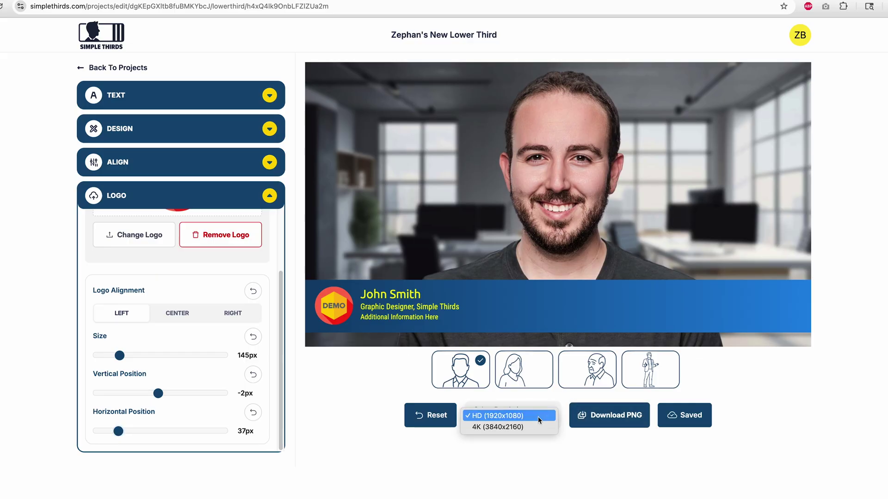
left_click(536, 416)
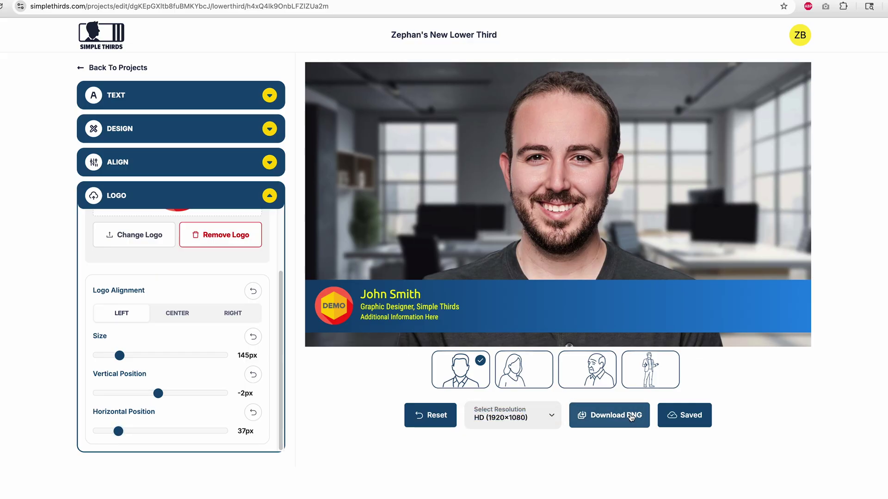
left_click(608, 415)
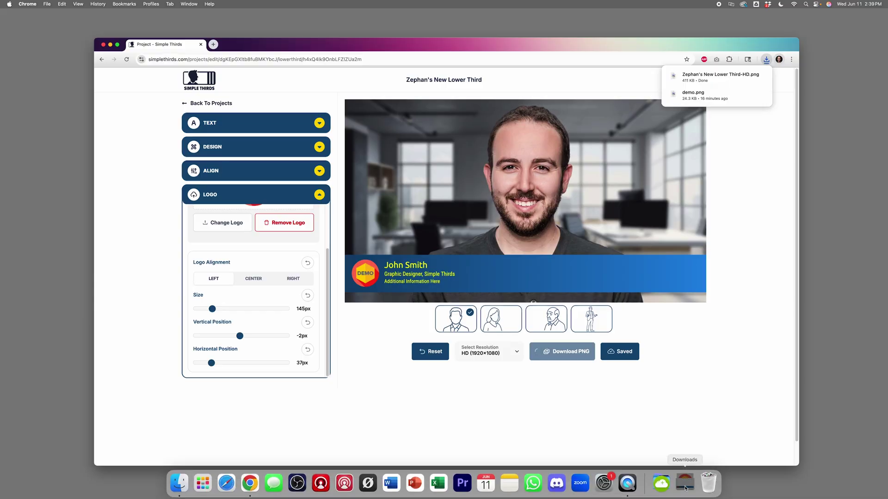
left_click(686, 493)
left_click(687, 459)
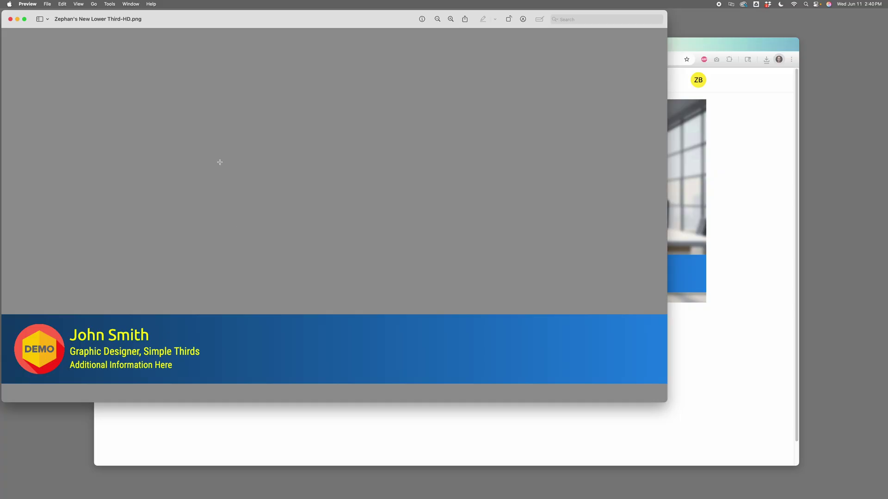
key("super+q")
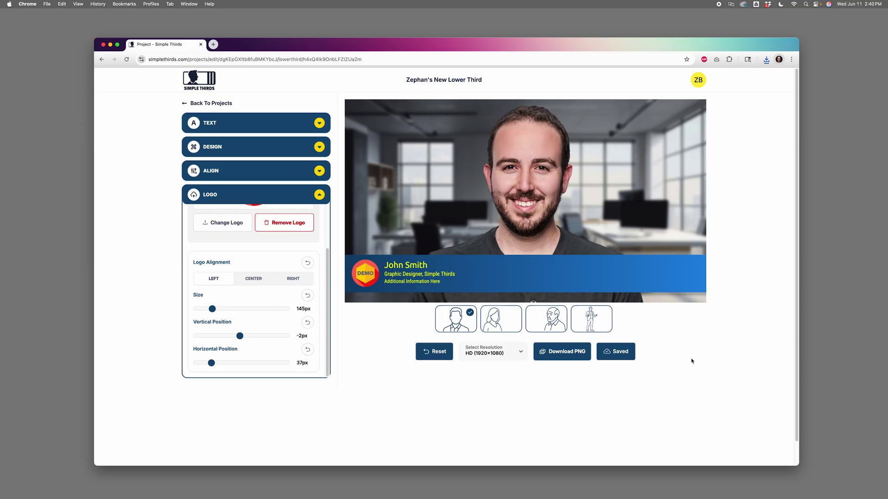
Collapse the logo settings, go back through Projects to the Dashboard, and reopen the project
left_click(318, 196)
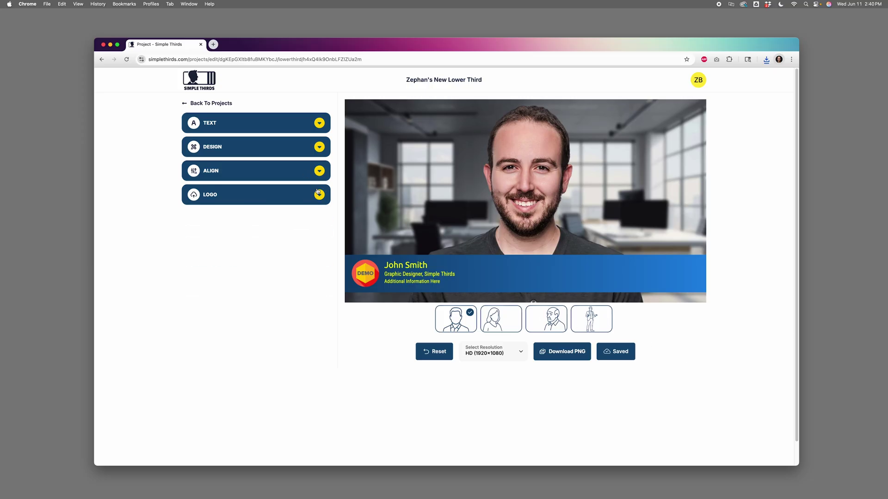
left_click(210, 104)
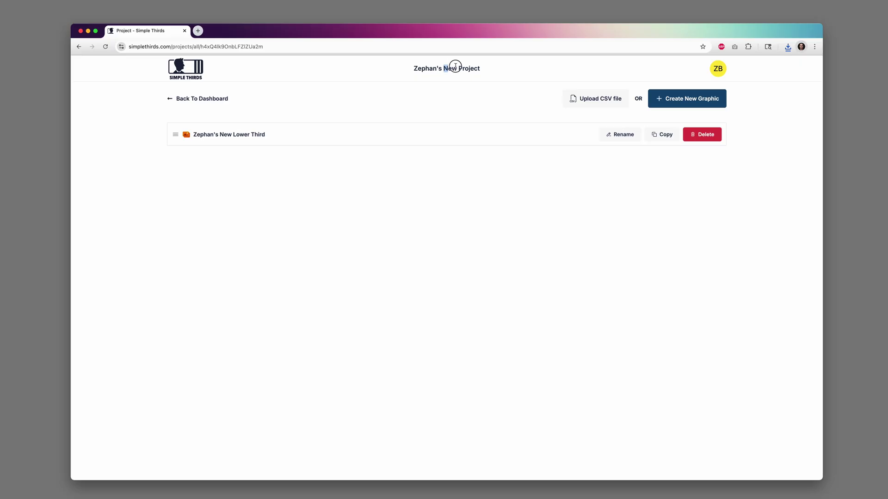
left_click_drag(455, 65, 413, 69)
left_click(409, 80)
left_click(201, 102)
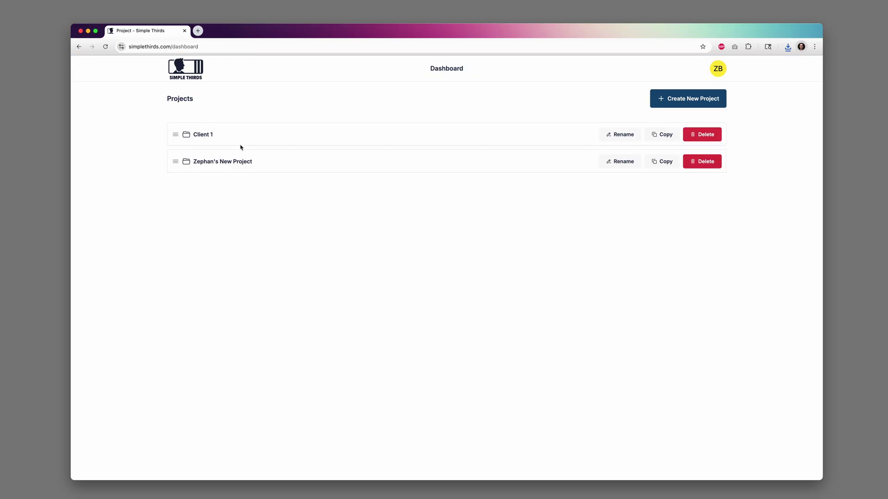
left_click(235, 167)
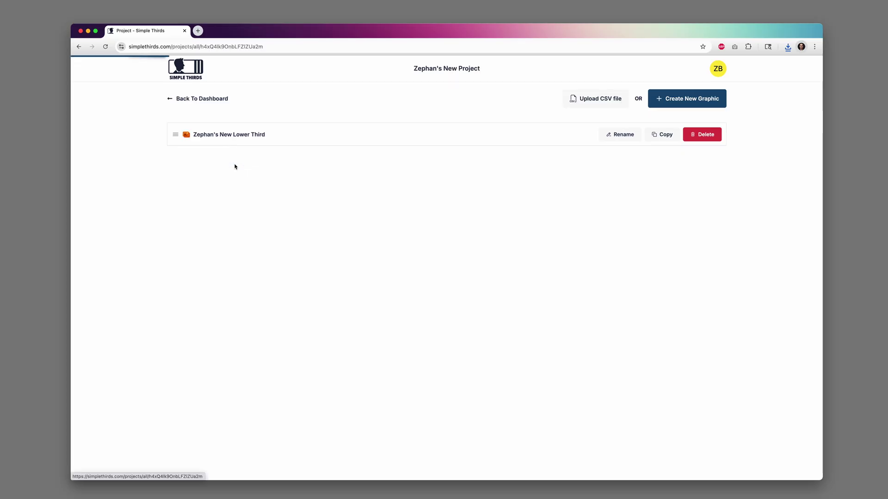
Open the Graphics from CSV upload and download the SimpleThirdsTemplate.csv sample
left_click(597, 100)
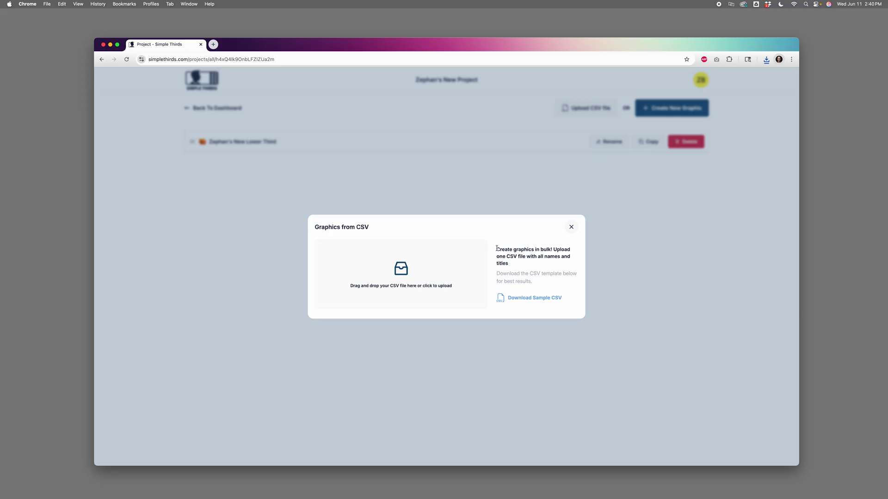
left_click_drag(497, 249, 553, 250)
left_click(550, 254)
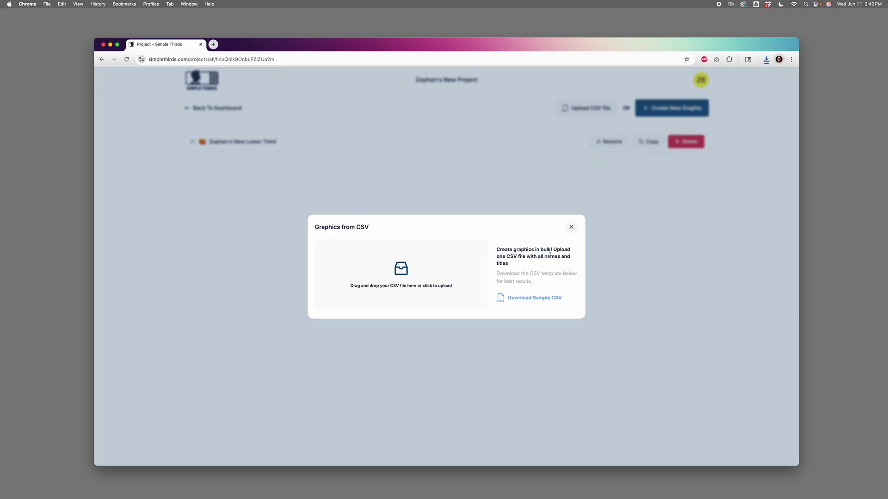
left_click(535, 300)
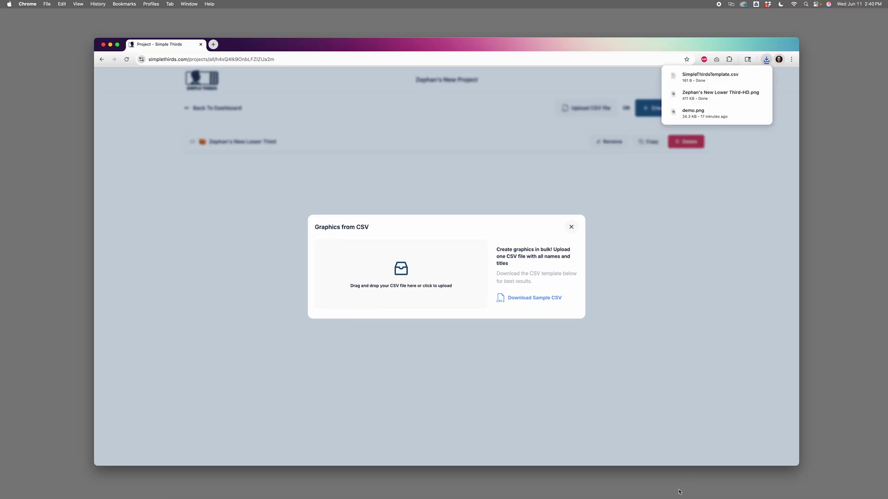
Open SimpleThirdsTemplate.csv from Downloads in Microsoft Excel, then close the Finder window
left_click(682, 488)
left_click(684, 384)
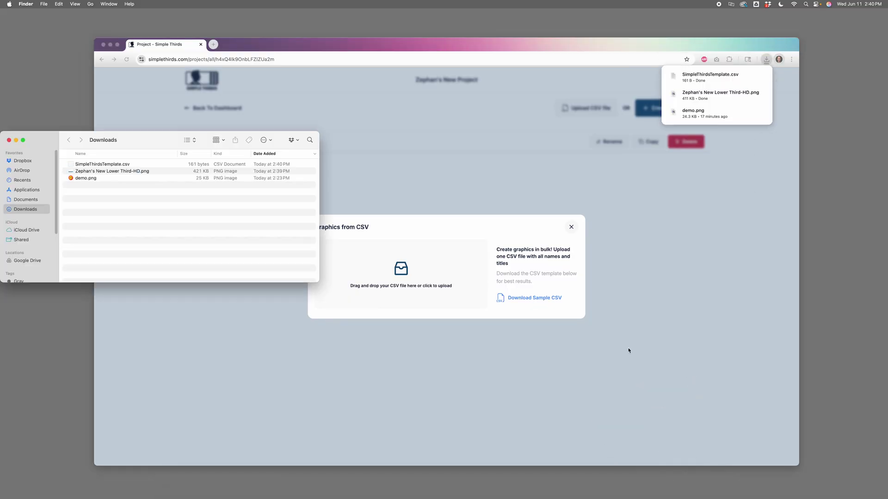
right_click(100, 167)
mouse_move(129, 175)
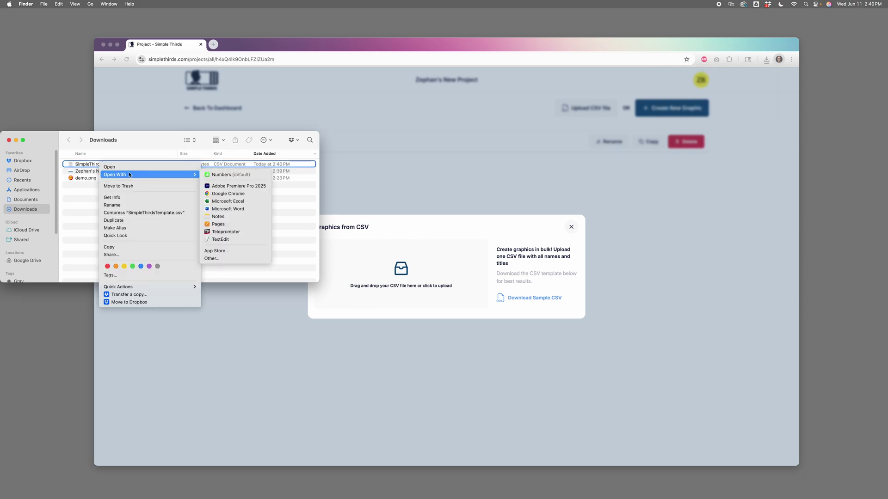
left_click(245, 201)
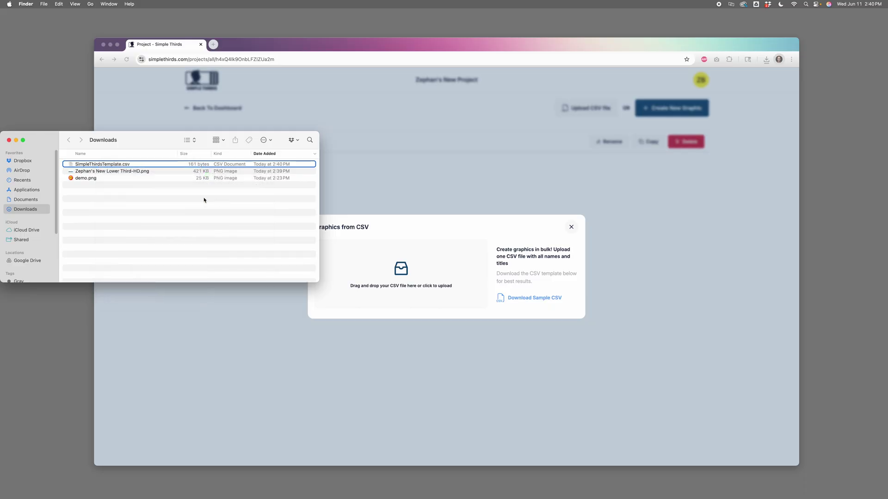
left_click(9, 140)
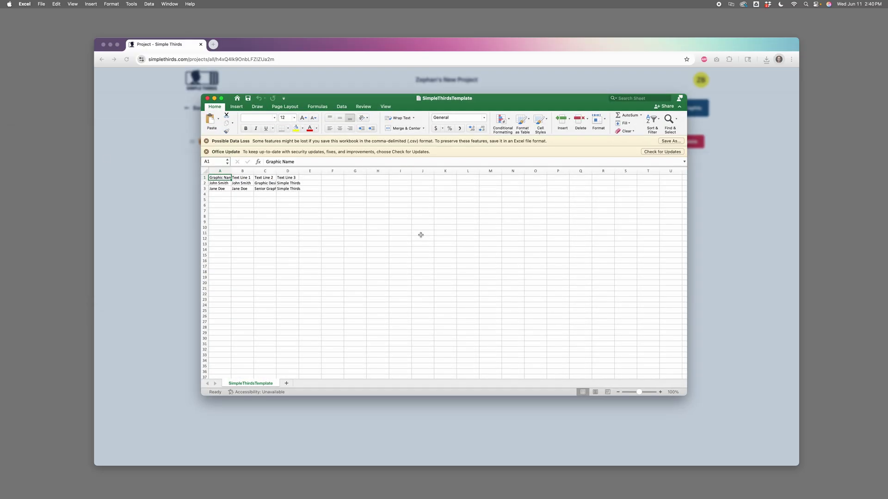
Dismiss Excel's data-loss and update notices and widen column A
left_click(207, 142)
left_click(207, 141)
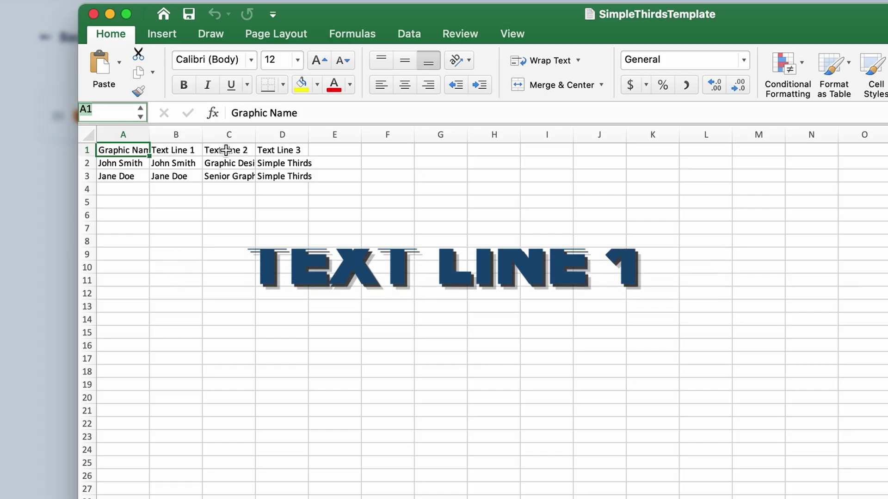
left_click(286, 151)
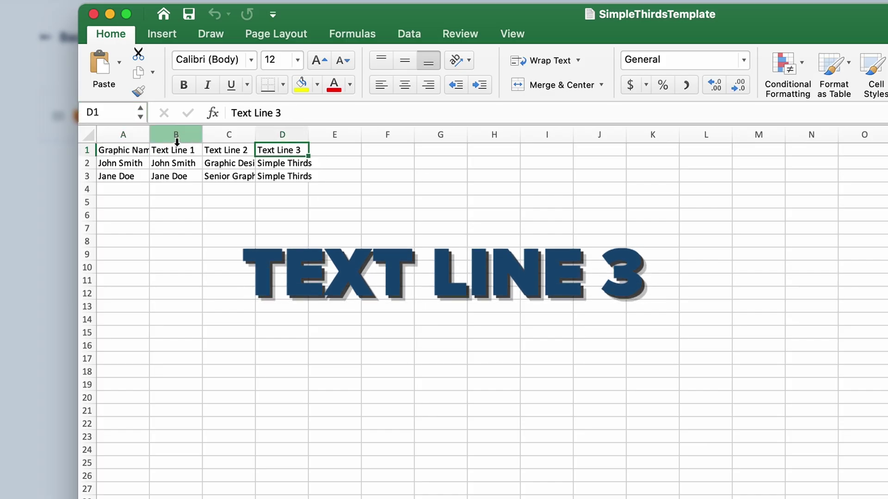
left_click_drag(149, 137, 182, 136)
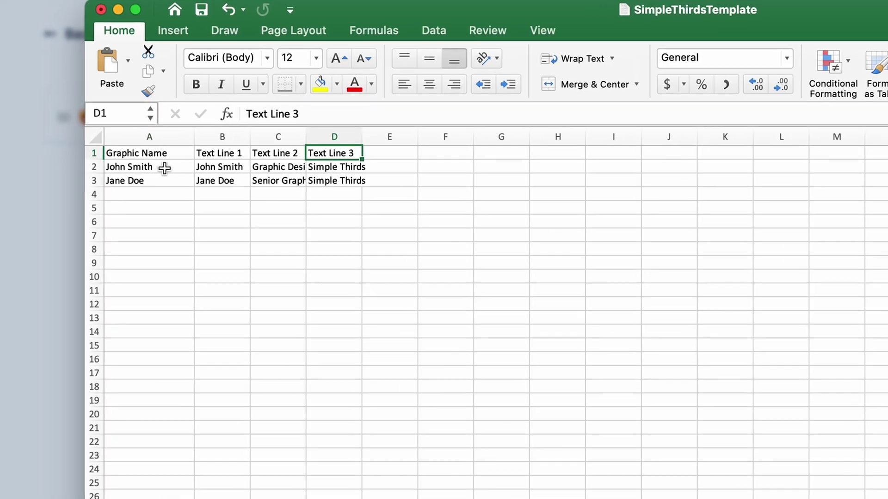
Enter each person's full name as the graphic names in A2 and A3
left_click(165, 168)
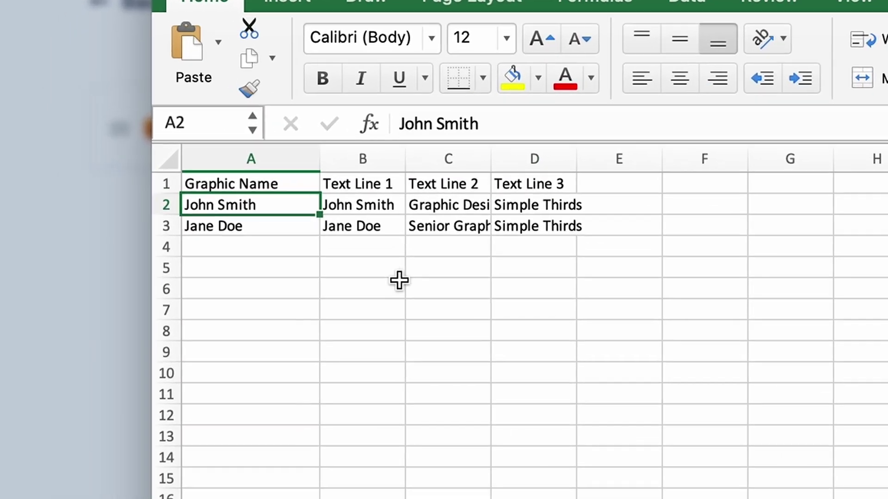
type("Zephan Moses")
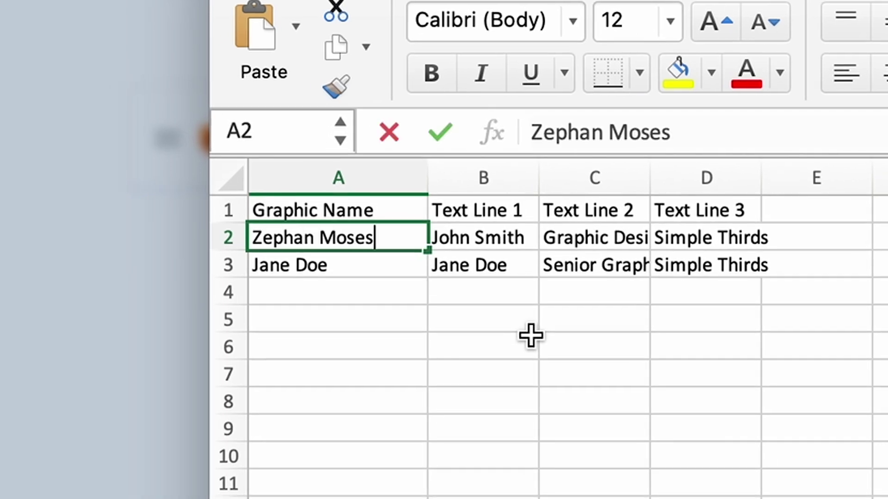
left_click(397, 267)
type("Zephan Blaxber")
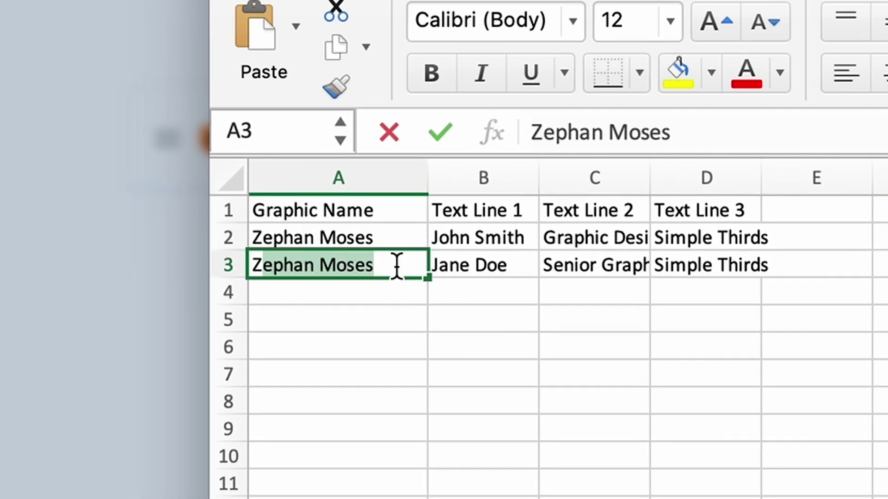
type("g")
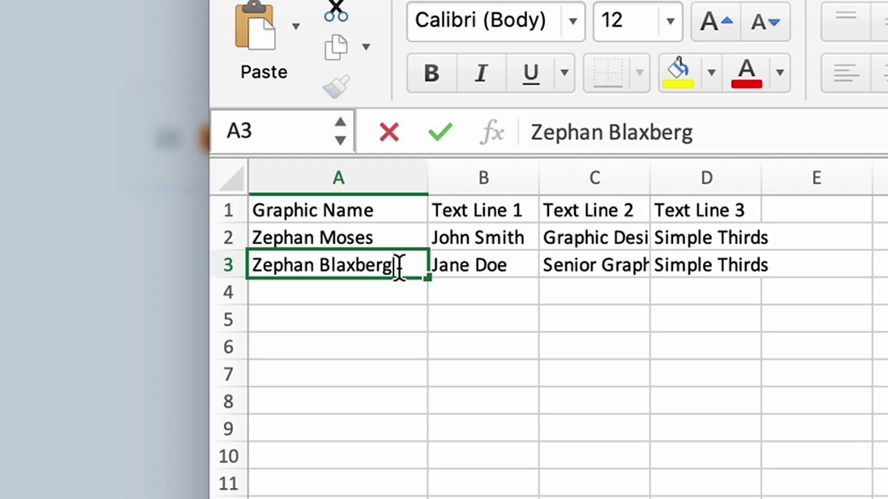
Enter each person's name in B2 and B3, then widen columns B and C
left_click(502, 231)
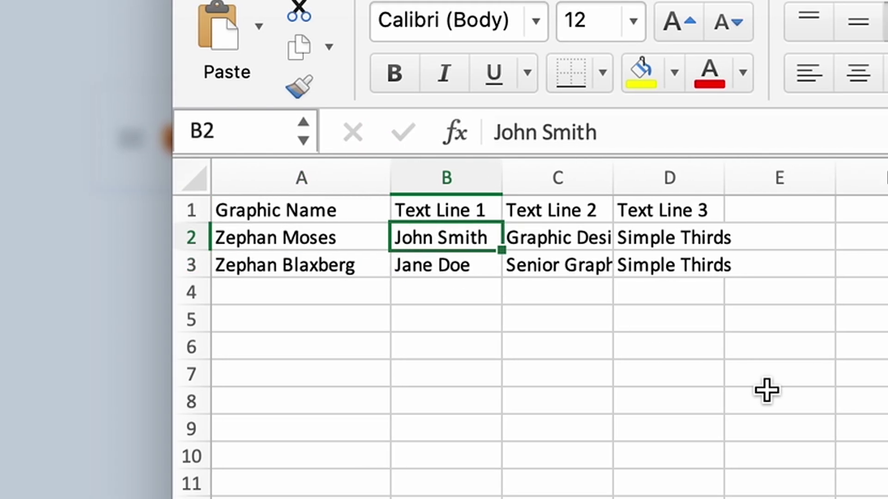
type("Zephan Moses")
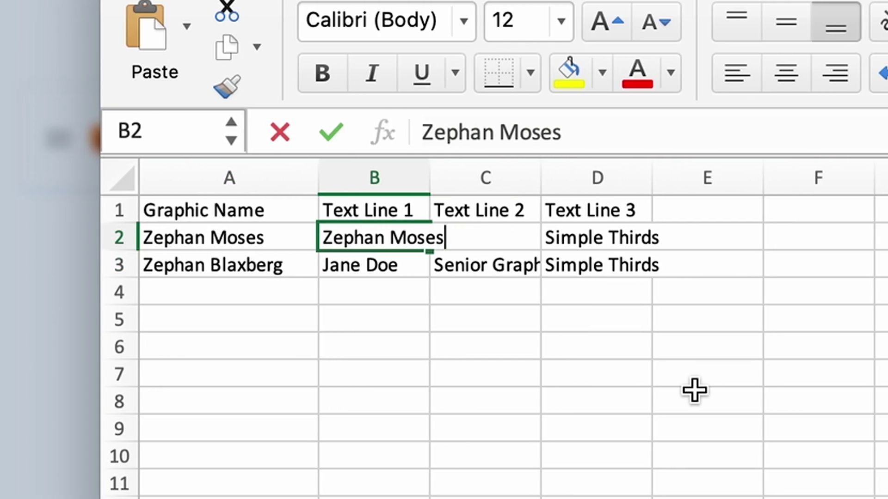
left_click(680, 390)
left_click(414, 269)
type("Zephan B")
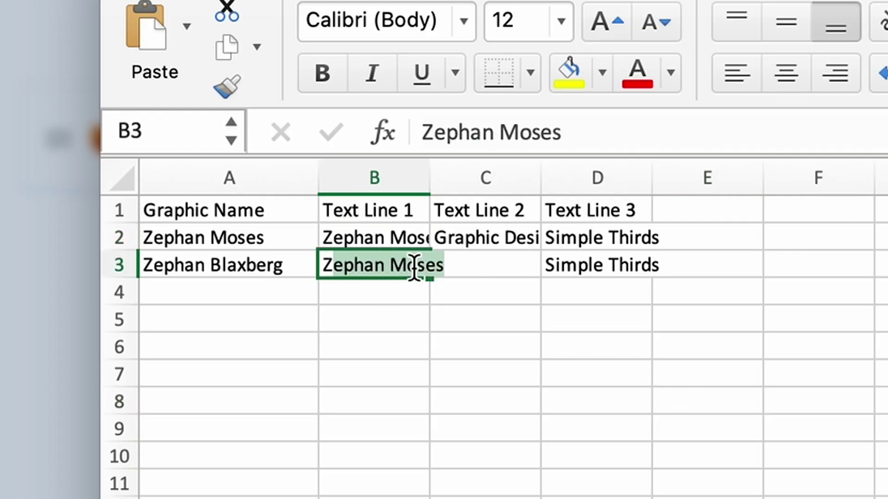
type("laxber")
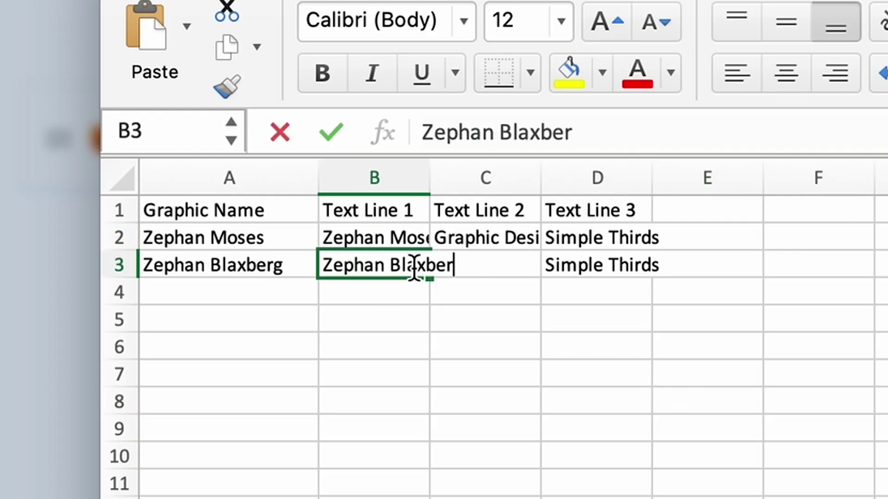
type("g")
left_click(447, 337)
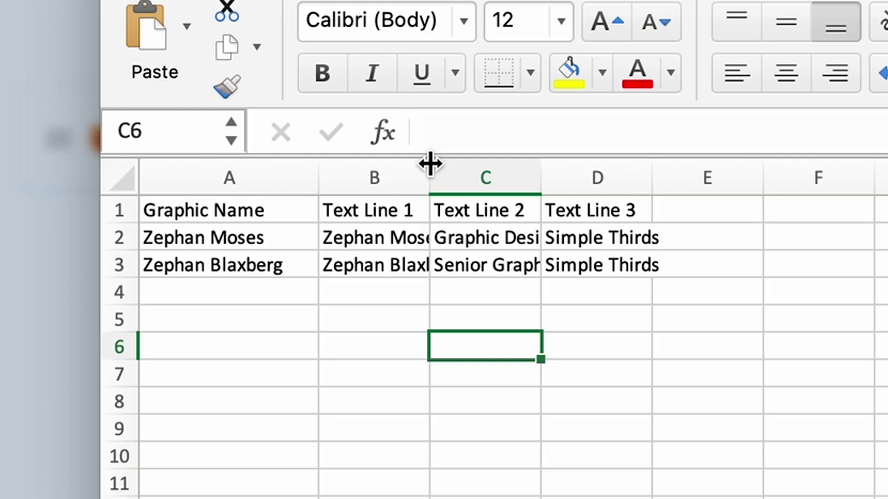
left_click_drag(429, 164, 472, 157)
left_click_drag(583, 157, 688, 184)
Enter the titles 'Lower Thirds Dude' in C2 and 'Lower Thirds Guy' in C3
left_click(626, 238)
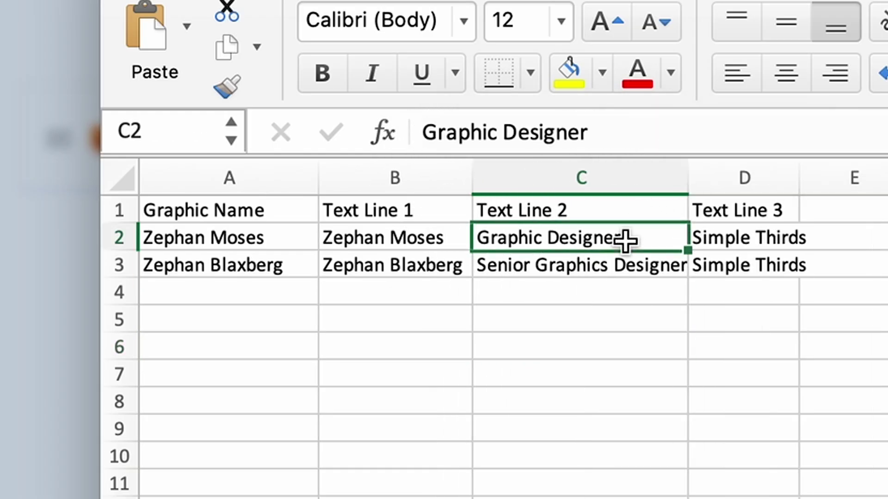
type("Lower THirds")
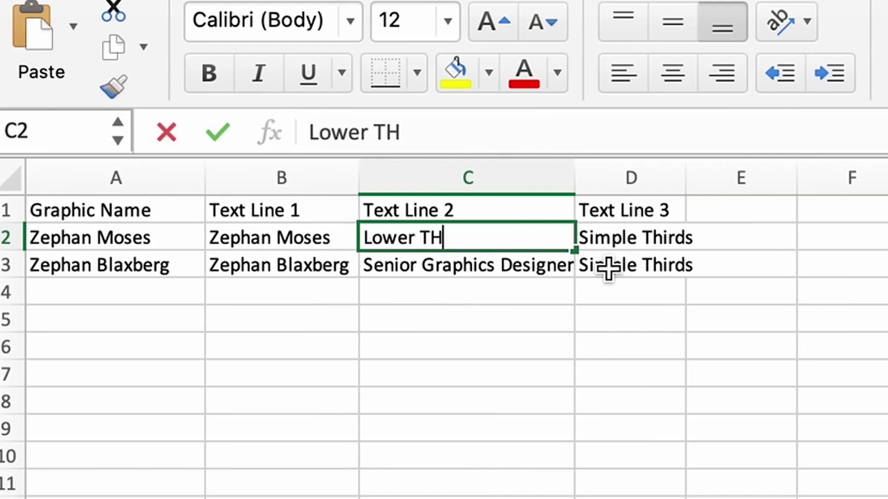
key("BackSpace")
key("BackSpace")
key("BackSpace")
key("BackSpace")
key("BackSpace")
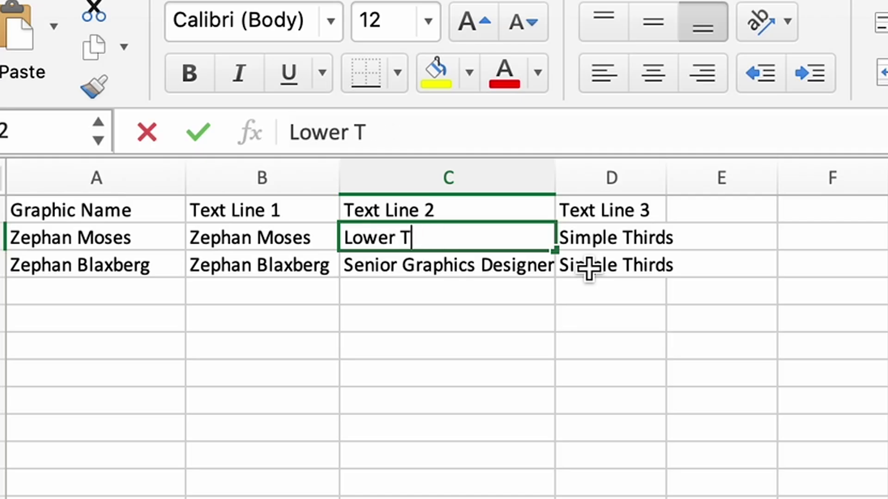
type("hirds Dude")
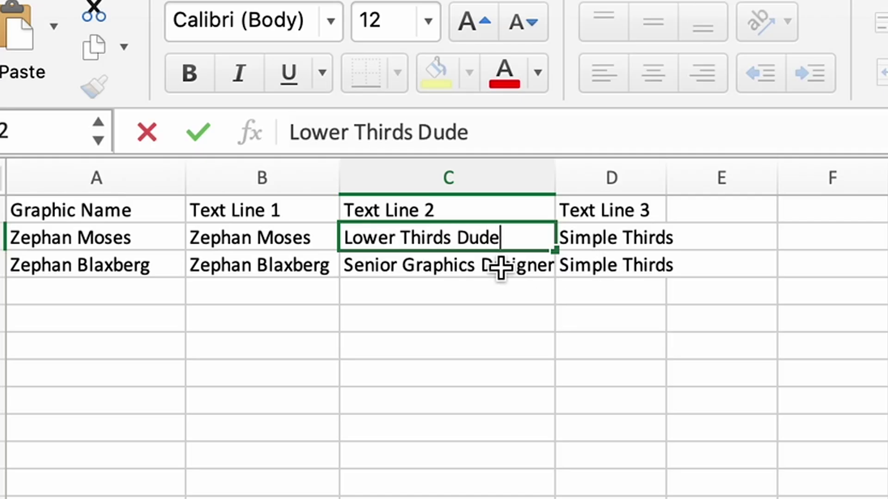
key("Return")
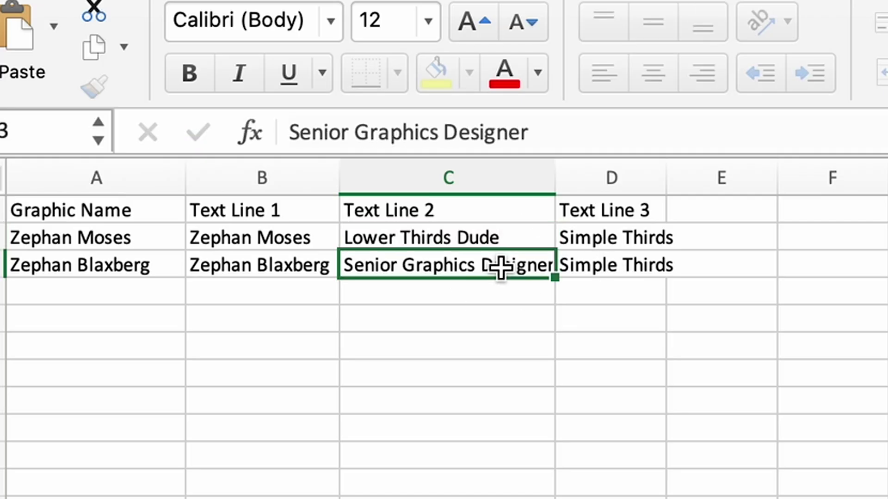
type("Lower Thirds Guy")
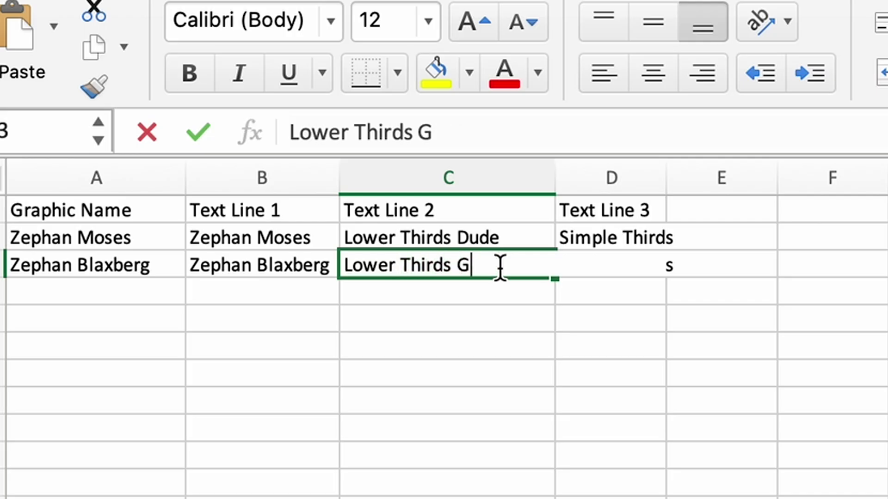
left_click(657, 309)
Widen column D and readjust the spreadsheet's column widths
left_click_drag(670, 162, 692, 170)
left_click(657, 264)
left_click(666, 290)
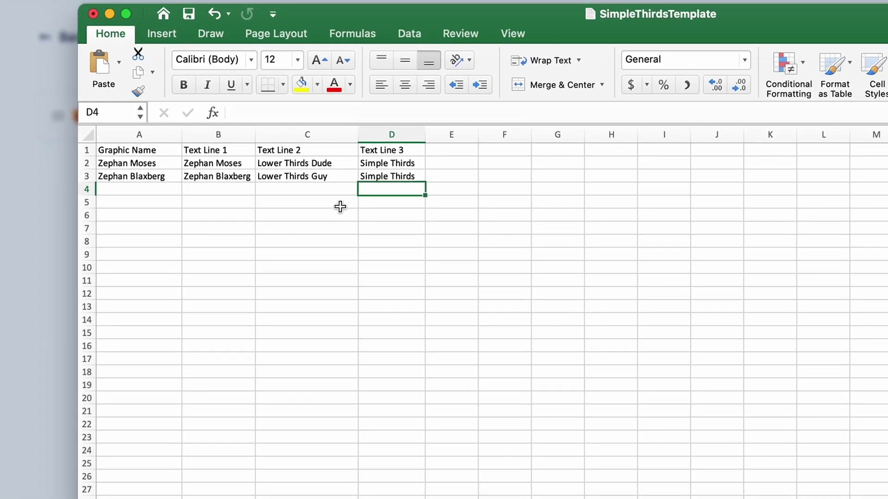
left_click(134, 162)
left_click_drag(158, 150, 137, 149)
left_click(174, 202)
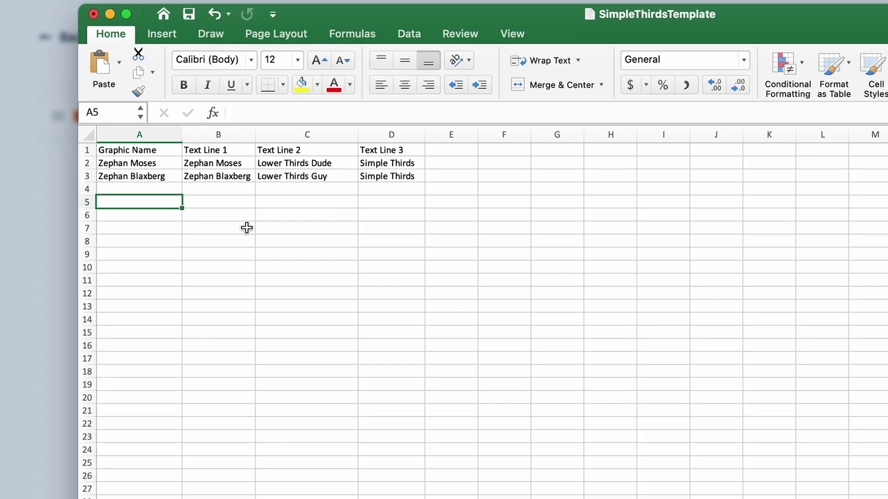
Save the edited template as CSV with File > Save and minimize Excel
left_click(43, 4)
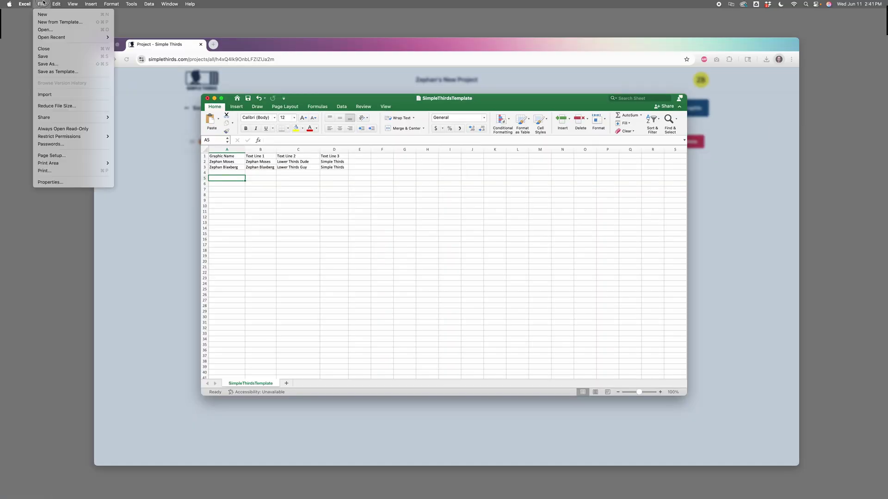
left_click(61, 56)
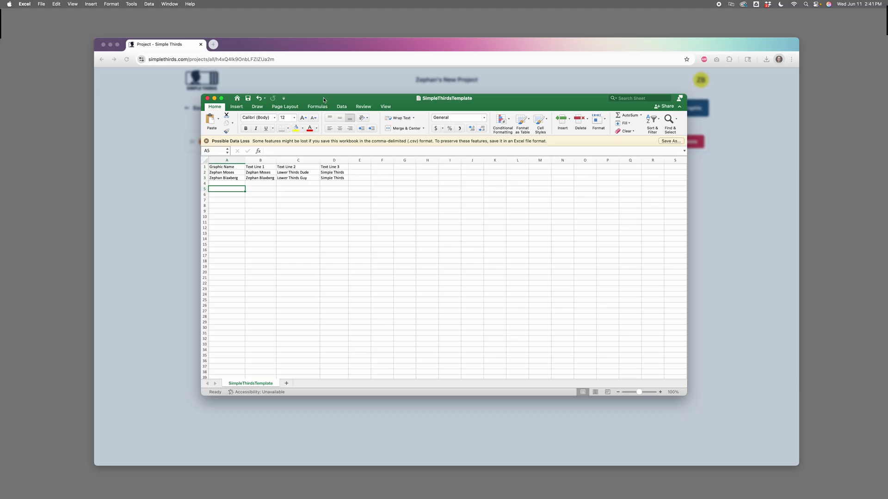
key("super+m")
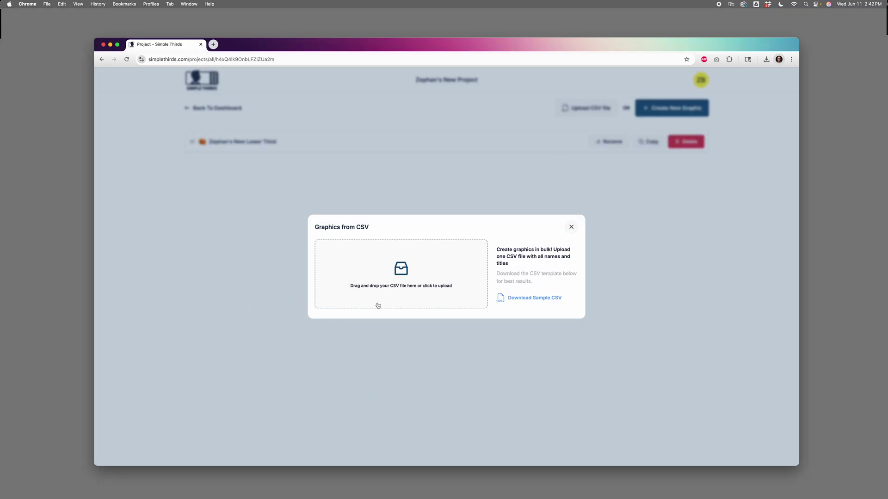
Upload SimpleThirdsTemplate.csv from Downloads and create graphics from its two rows
left_click(410, 273)
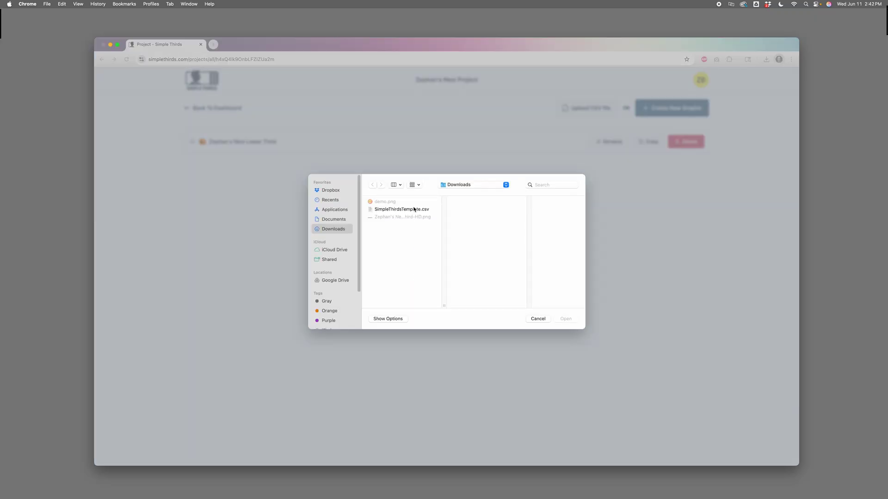
left_click(378, 211)
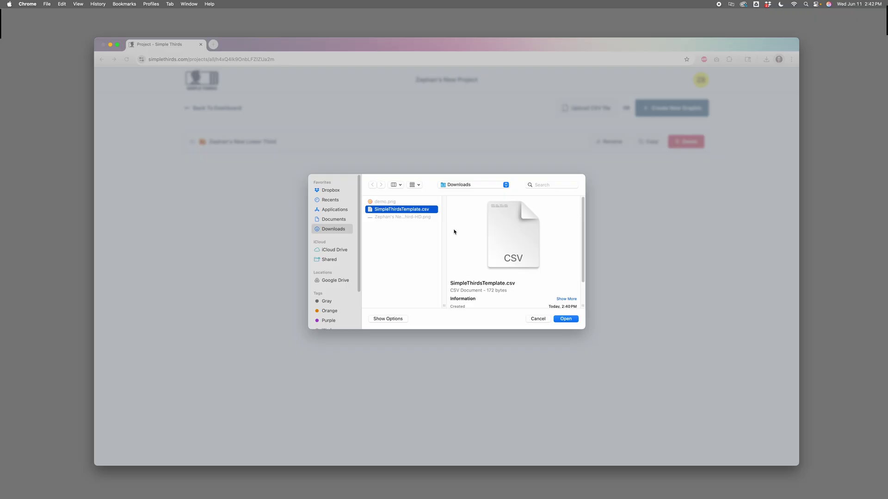
left_click(572, 319)
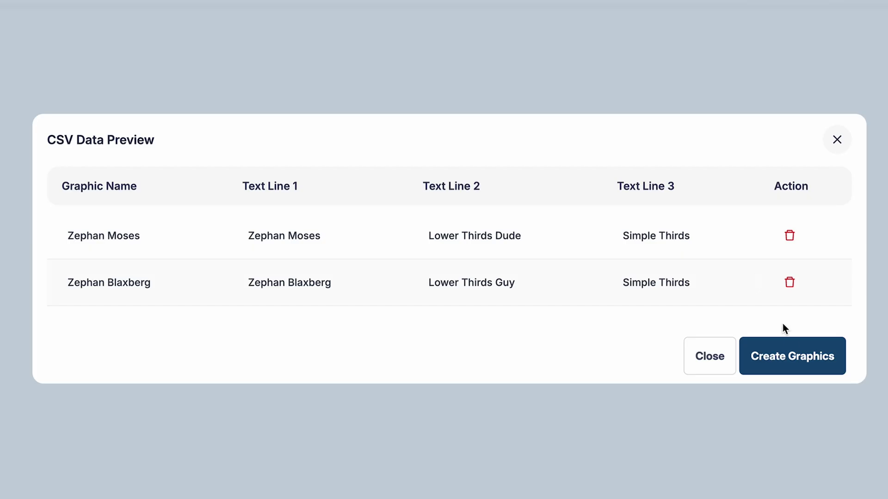
left_click(790, 359)
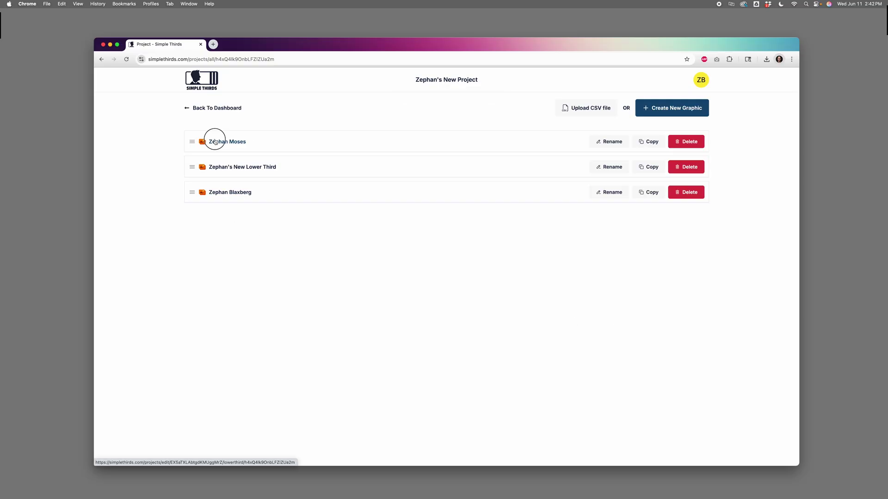
left_click(215, 141)
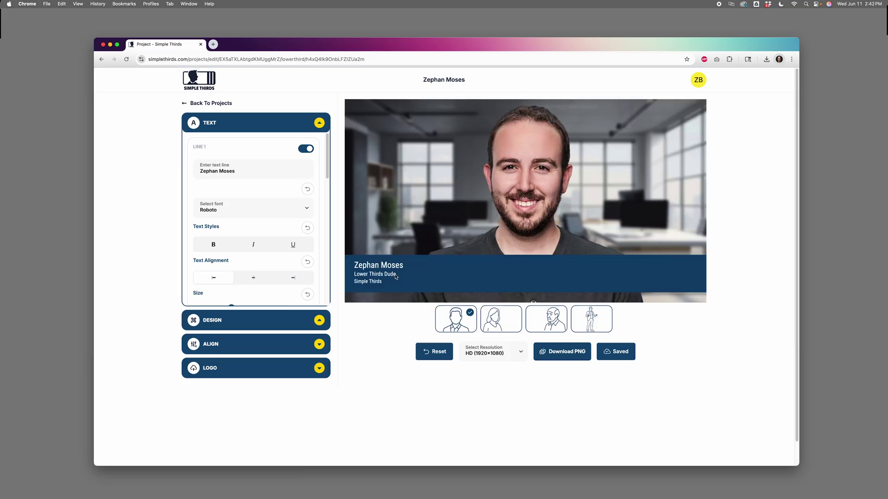
left_click(220, 104)
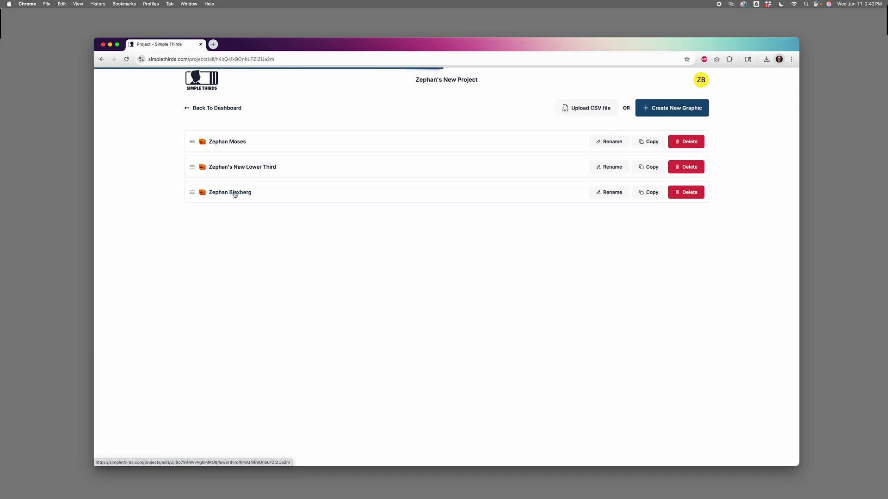
left_click(231, 193)
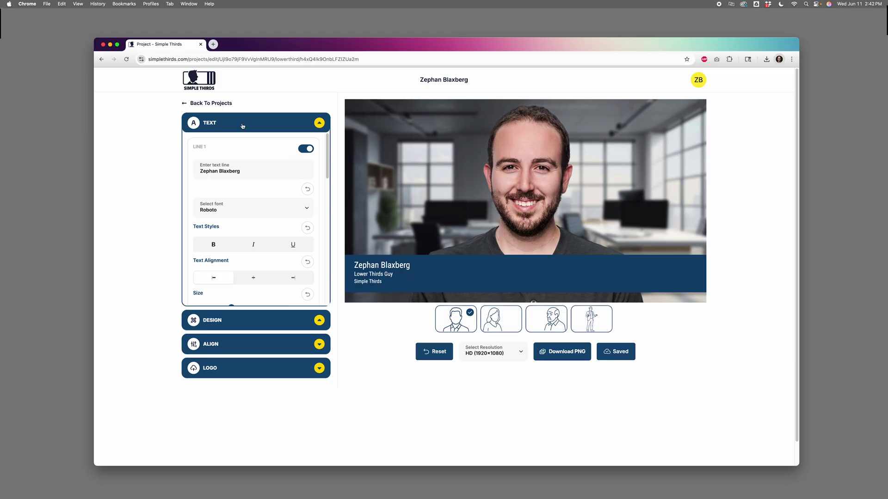
left_click(221, 104)
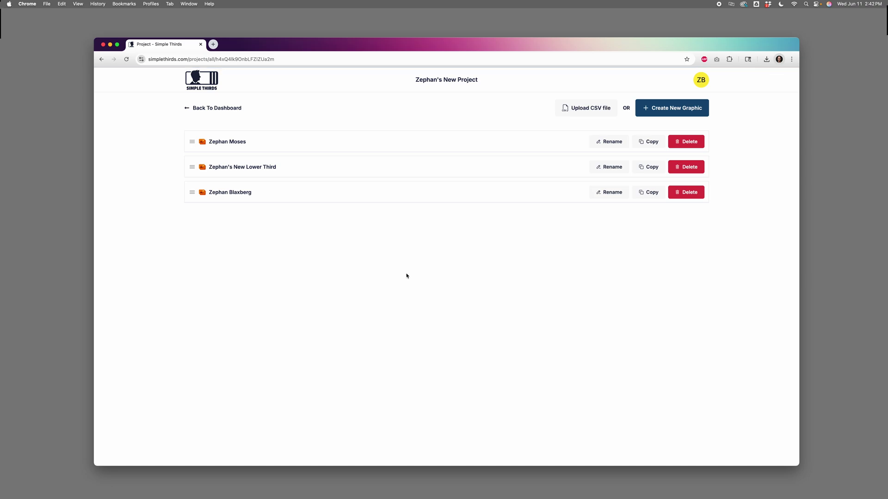
left_click(203, 108)
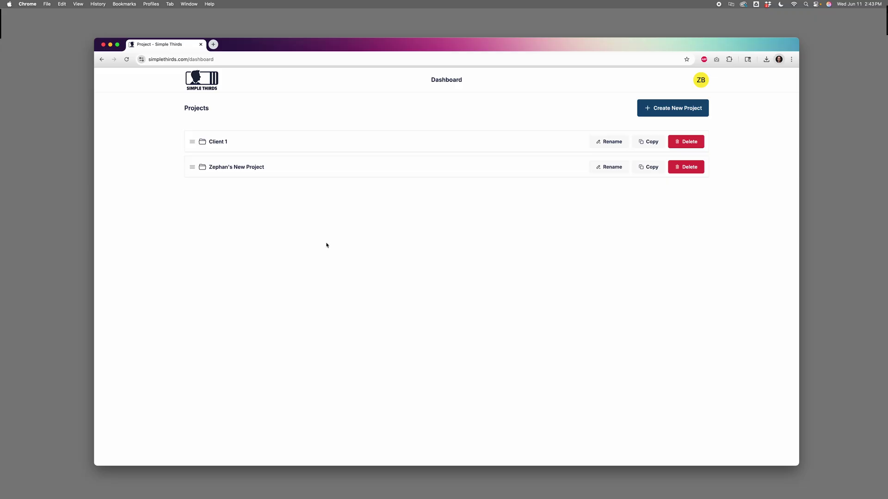
Open the first person's lower third and test-edit its line 1, removing the added surname
left_click(240, 169)
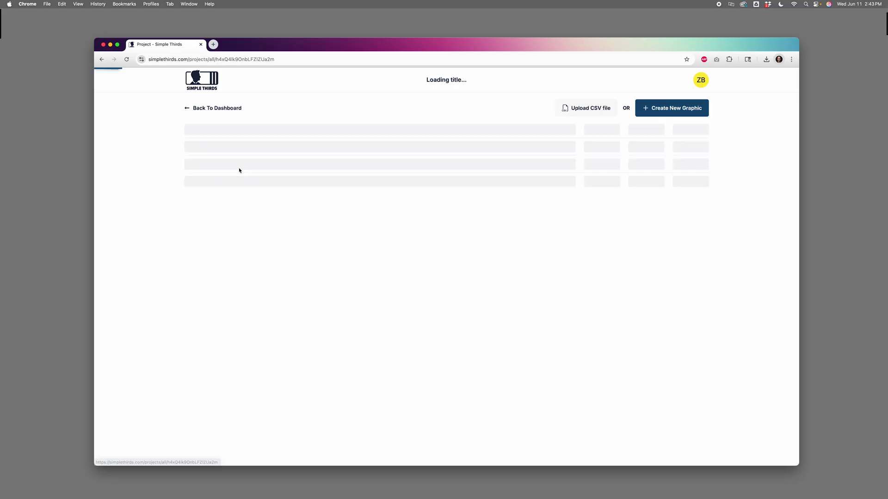
left_click(235, 141)
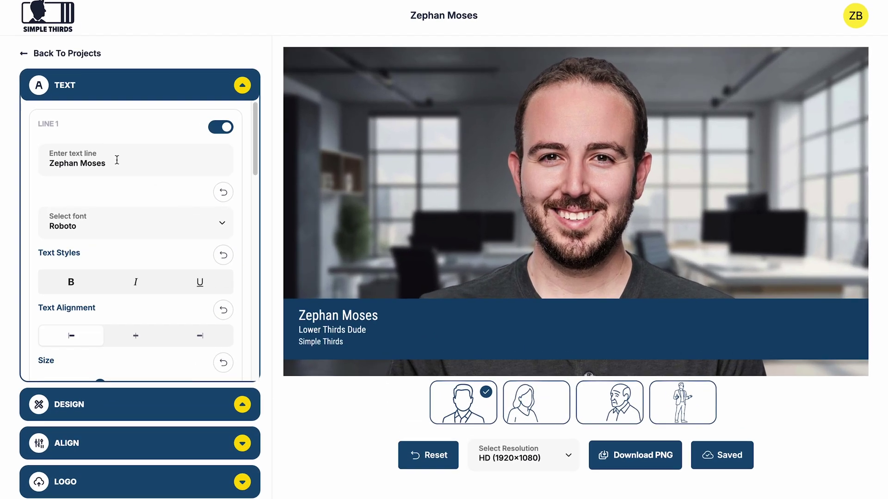
left_click(117, 159)
type("B")
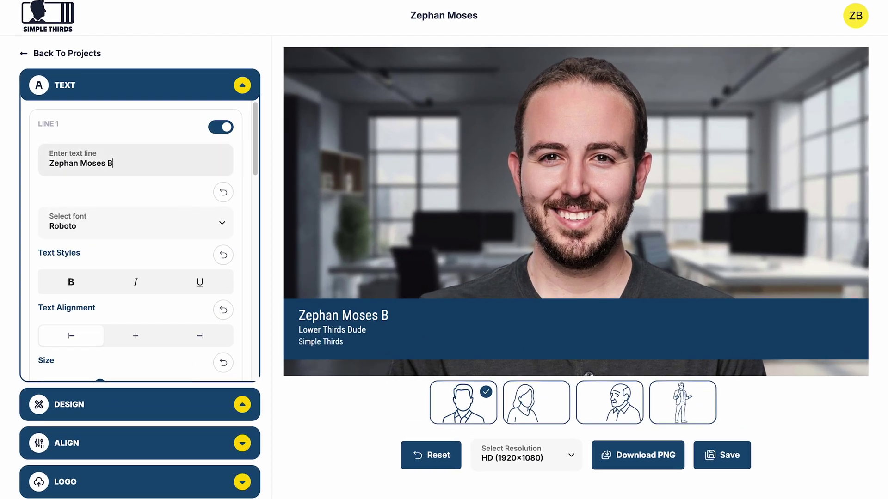
type("laxberg")
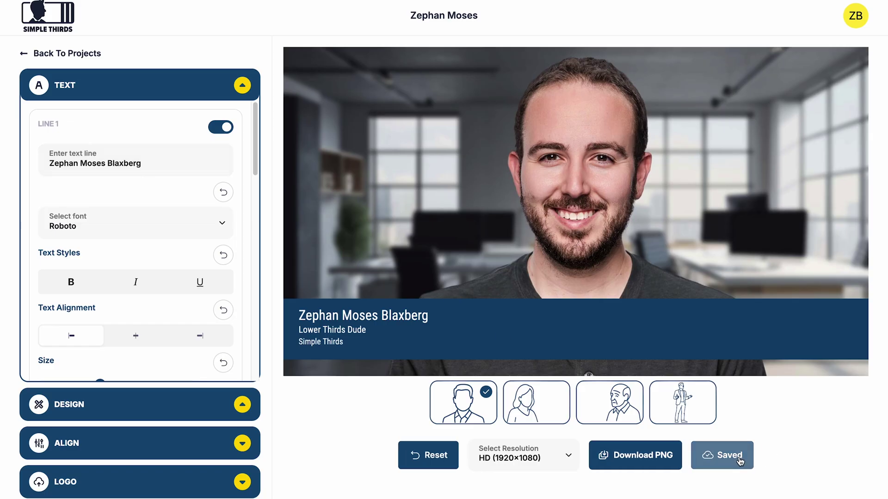
double_click(141, 162)
key("BackSpace")
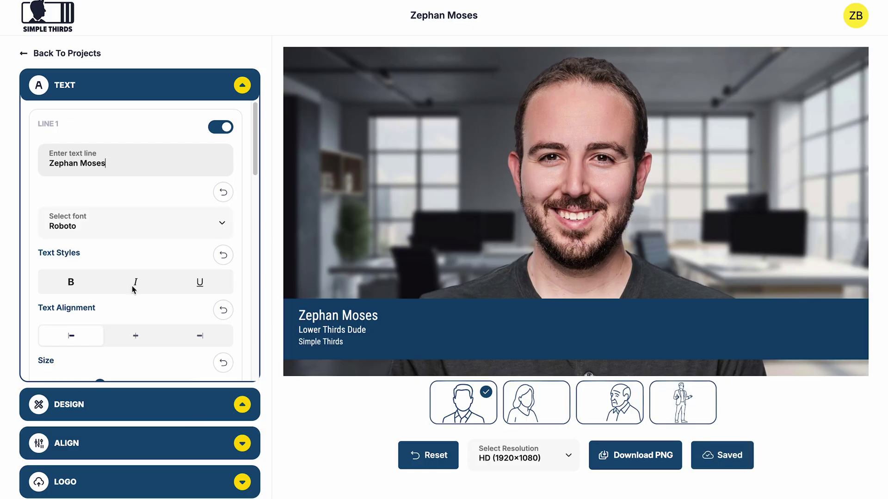
Set line 1 to bold Ubuntu and go back to the projects list
left_click(180, 235)
left_click(140, 297)
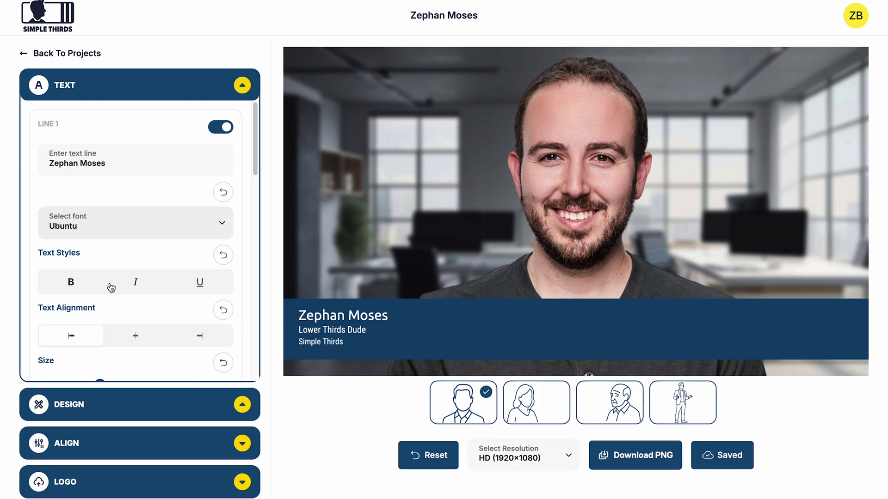
left_click(70, 284)
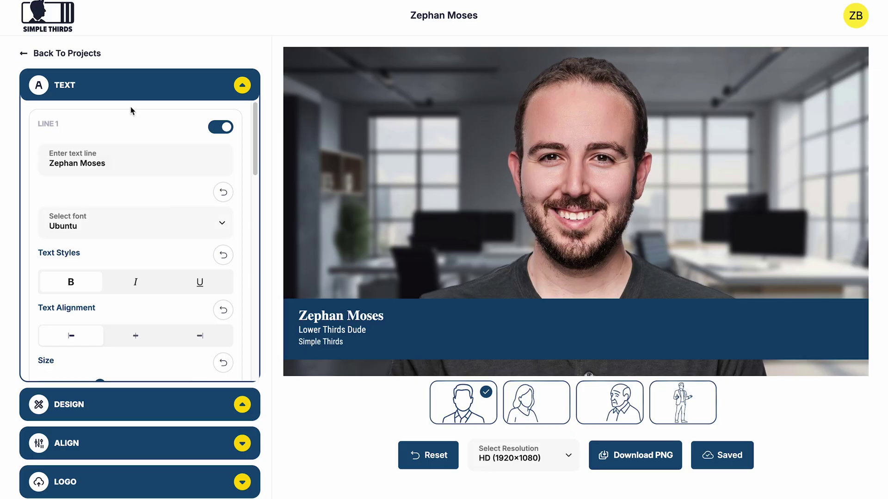
left_click(26, 56)
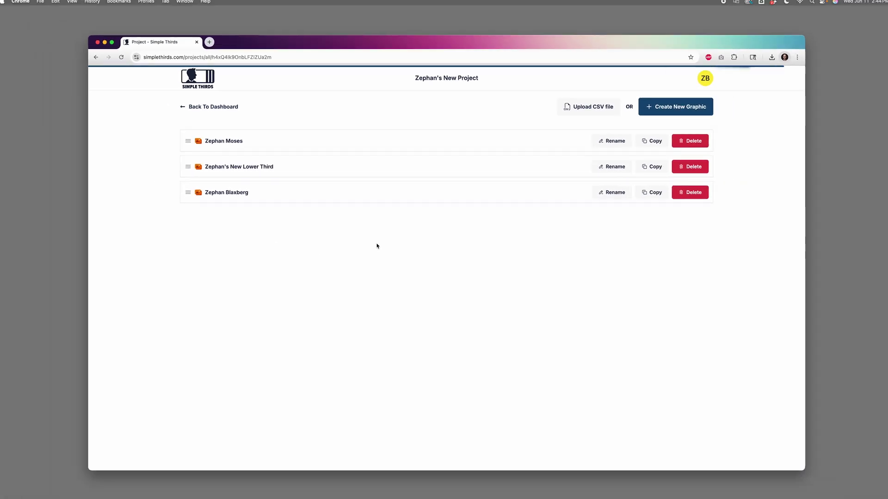